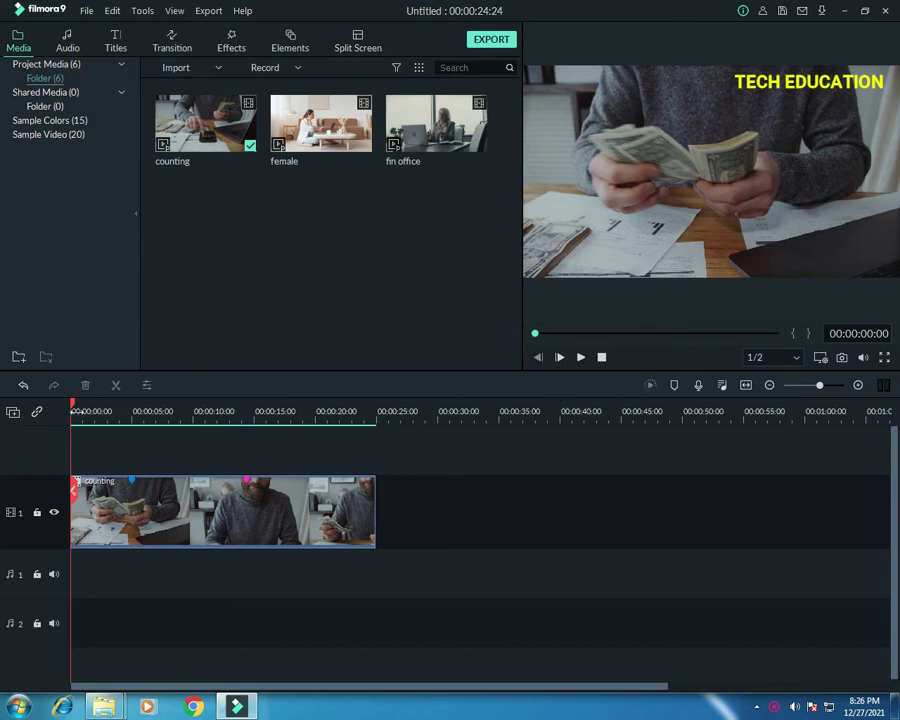
Append the female clip directly after the counting clip on video track 1 and render the timeline preview
{"action": "left_click_drag", "start_coordinate": [75, 405], "coordinate": [93, 408]}
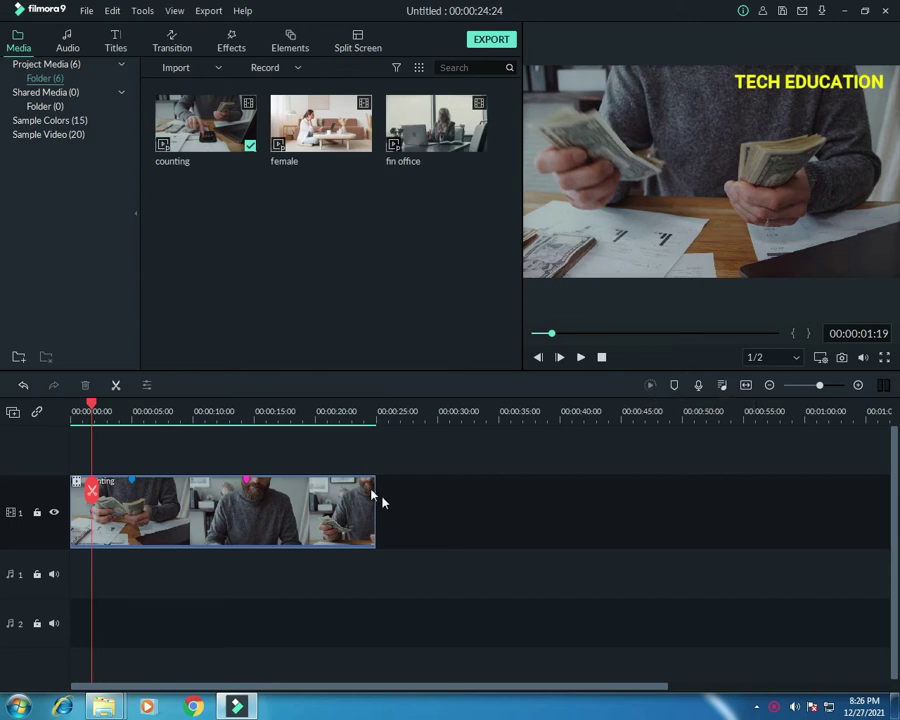
{"action": "left_click_drag", "start_coordinate": [310, 155], "coordinate": [388, 524]}
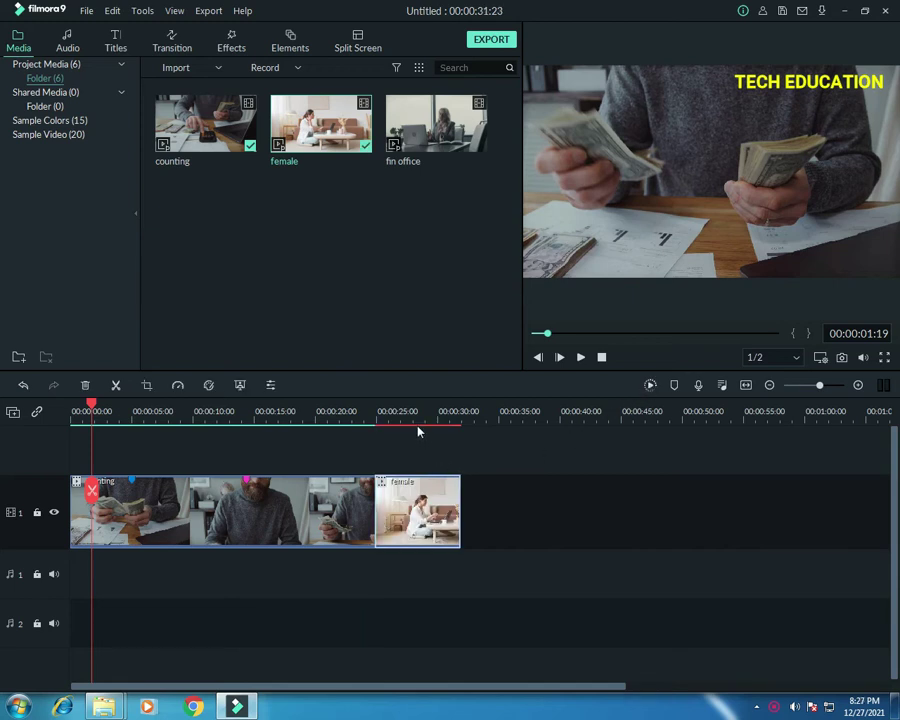
{"action": "left_click", "coordinate": [650, 386]}
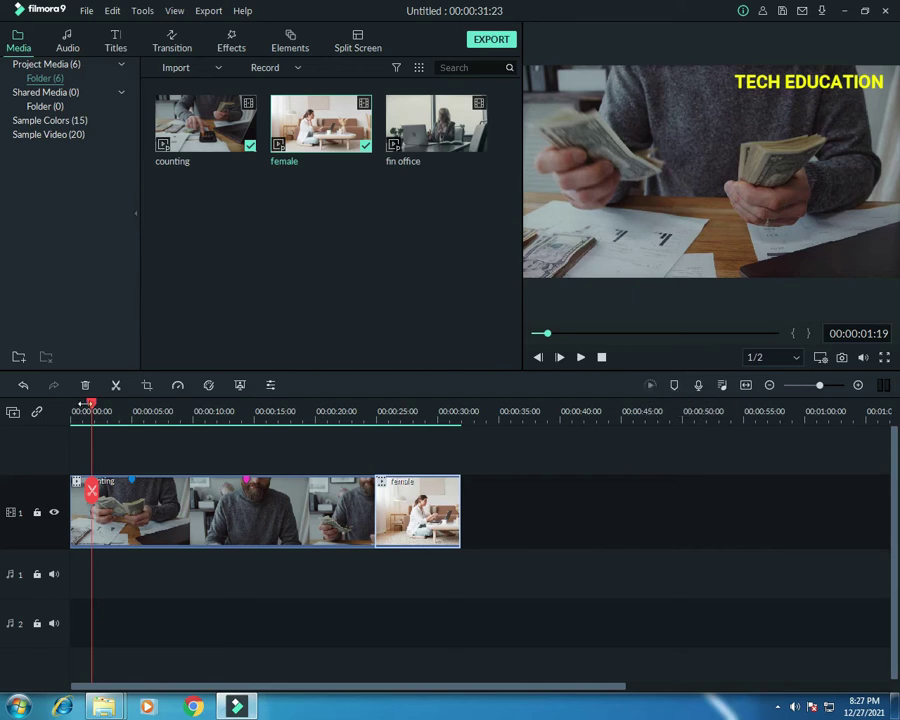
Add a marker to the timeline ruler at 00:00:09:20
{"action": "left_click_drag", "start_coordinate": [172, 418], "coordinate": [192, 426]}
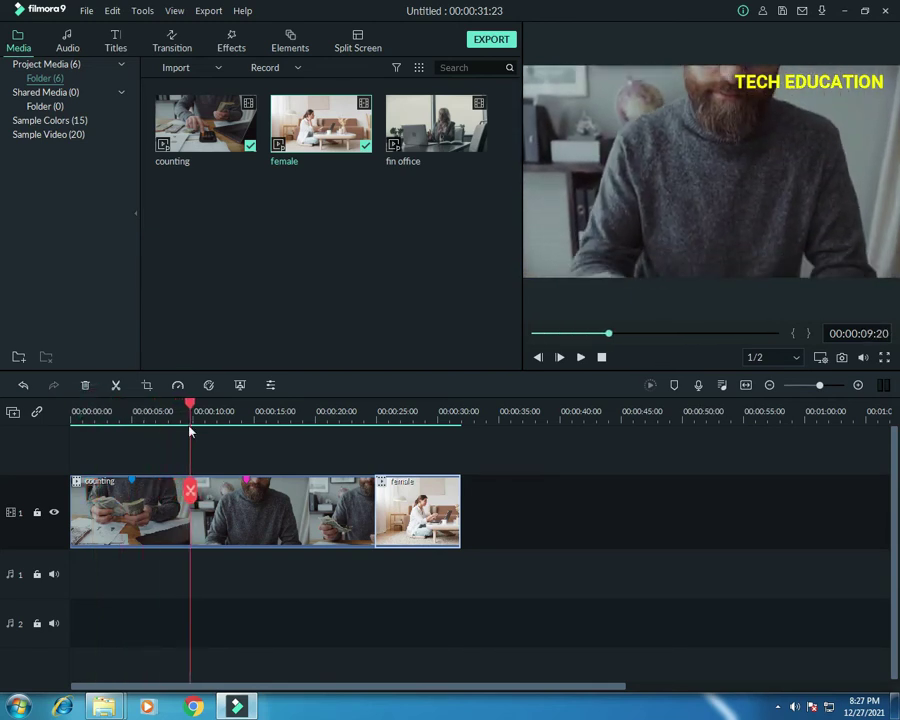
{"action": "left_click", "coordinate": [674, 385]}
{"action": "left_click_drag", "start_coordinate": [190, 405], "coordinate": [283, 408]}
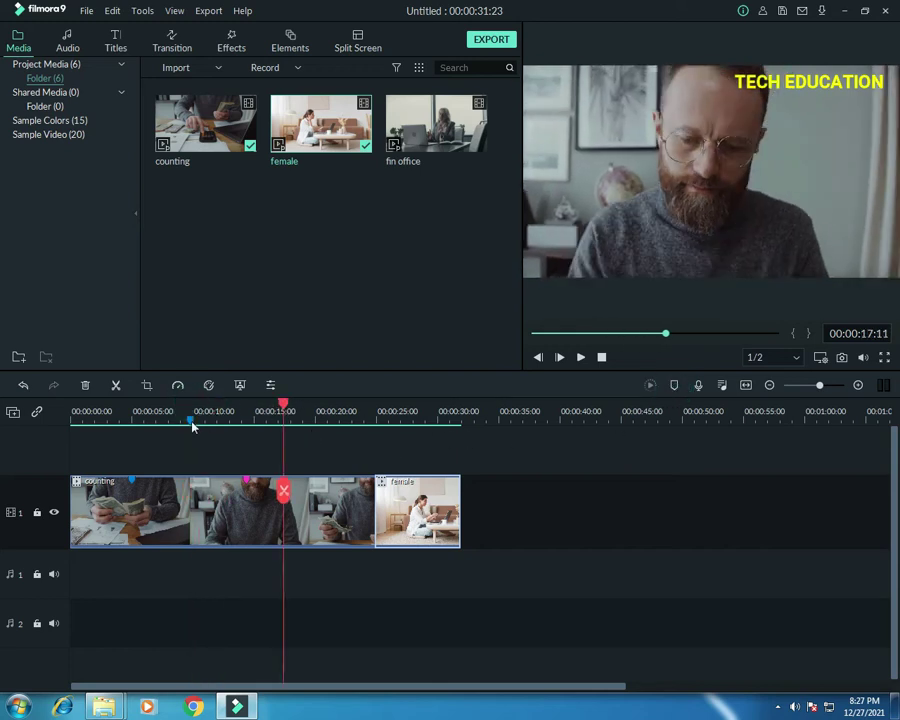
Add another marker on the counting clip, placed at about 00:00:22:08
{"action": "left_click", "coordinate": [192, 480]}
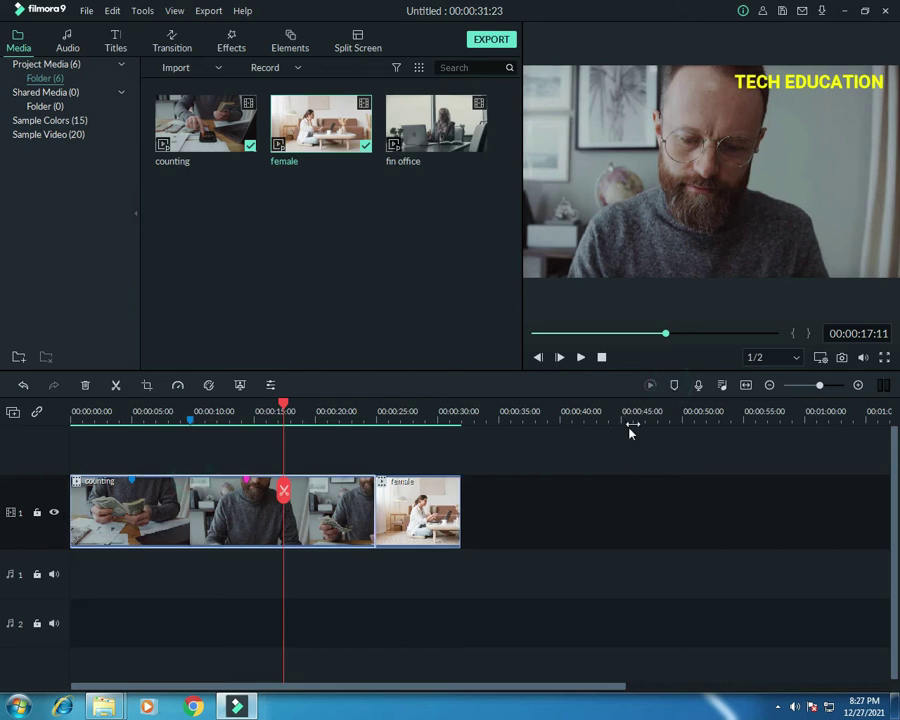
{"action": "right_click", "coordinate": [412, 483]}
{"action": "left_click", "coordinate": [295, 362]}
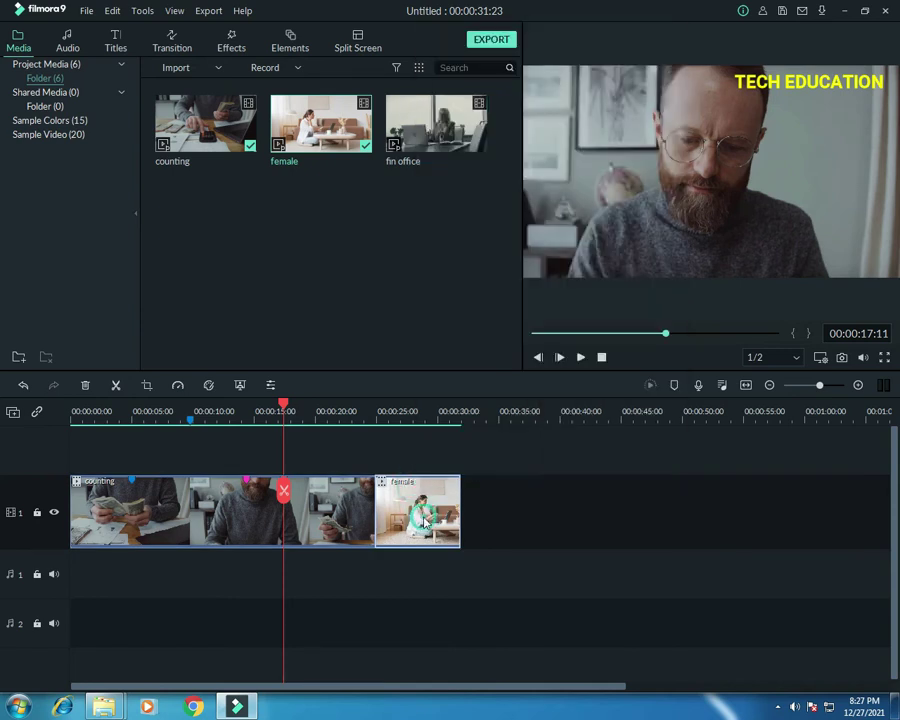
{"action": "left_click", "coordinate": [247, 484]}
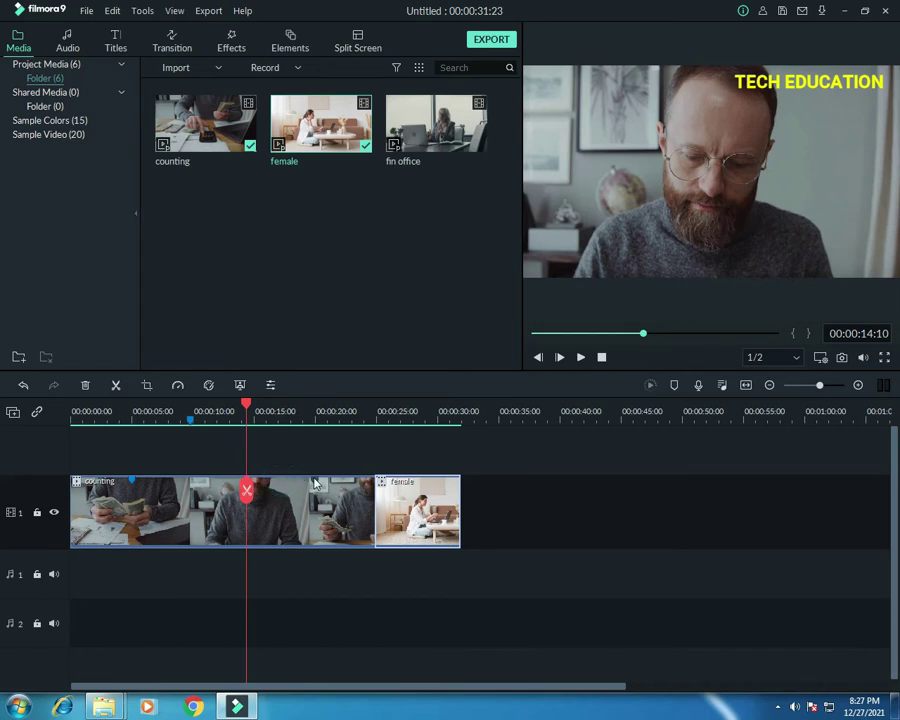
{"action": "left_click", "coordinate": [343, 487]}
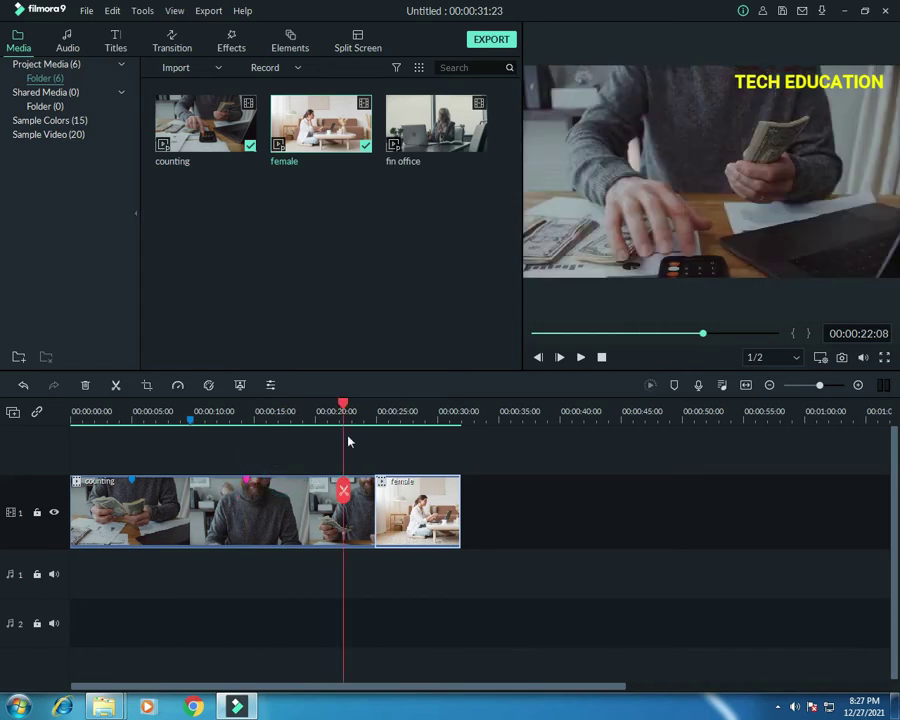
Jump between the timeline marker and the markers on the counting clip to review the frame at each one
{"action": "left_click_drag", "start_coordinate": [346, 408], "coordinate": [367, 416]}
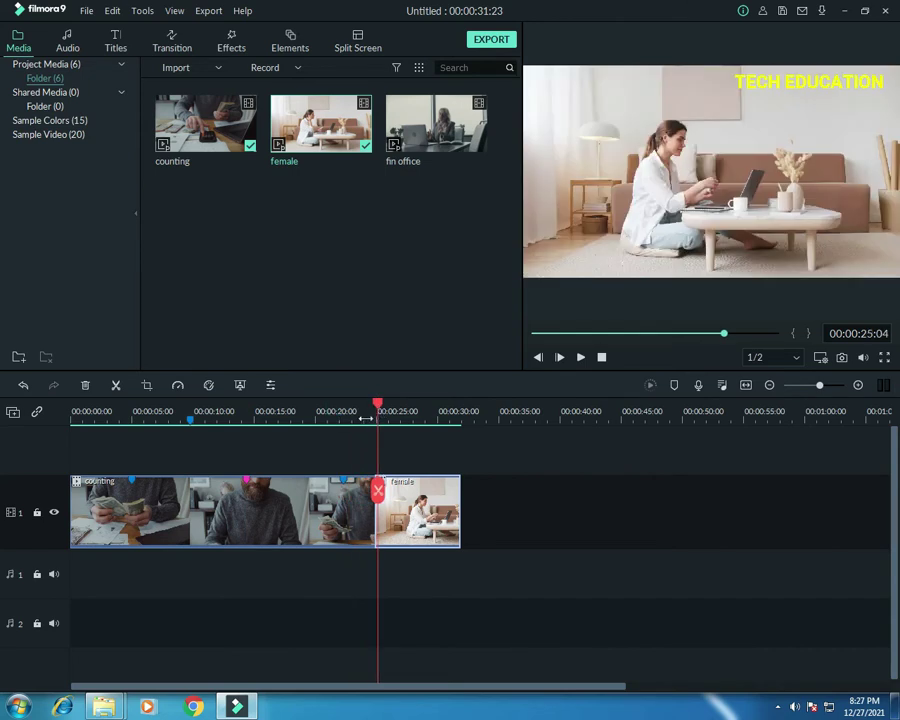
{"action": "left_click", "coordinate": [365, 414]}
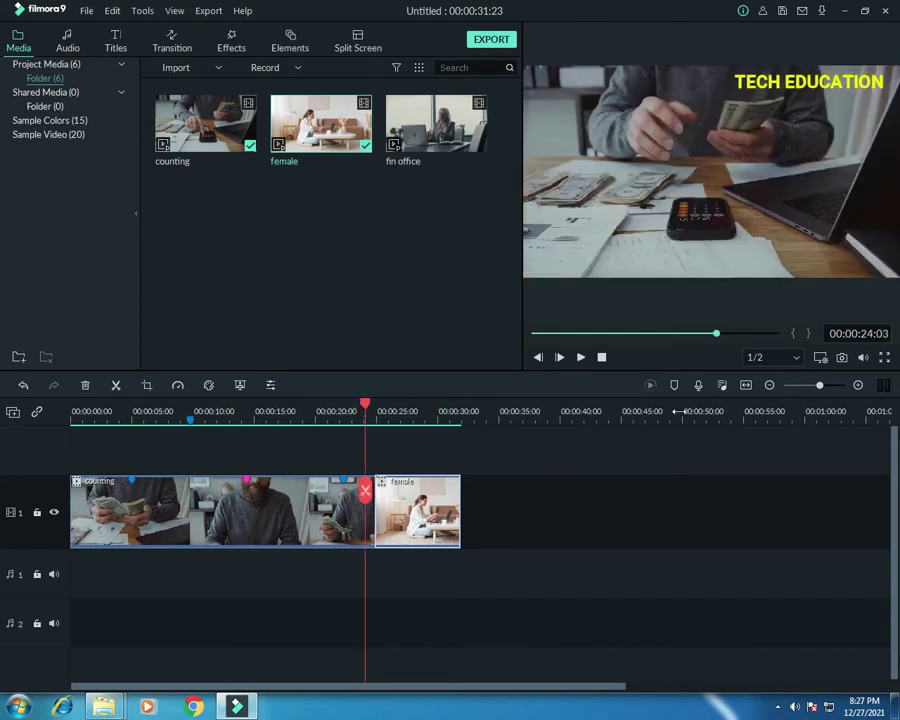
{"action": "left_click", "coordinate": [190, 424]}
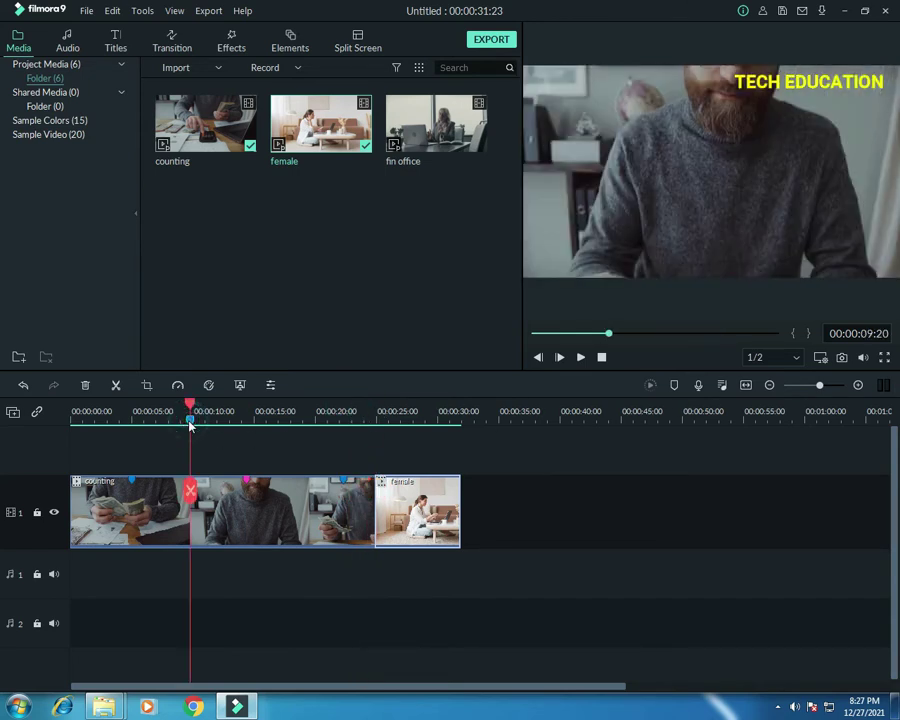
{"action": "left_click", "coordinate": [133, 486]}
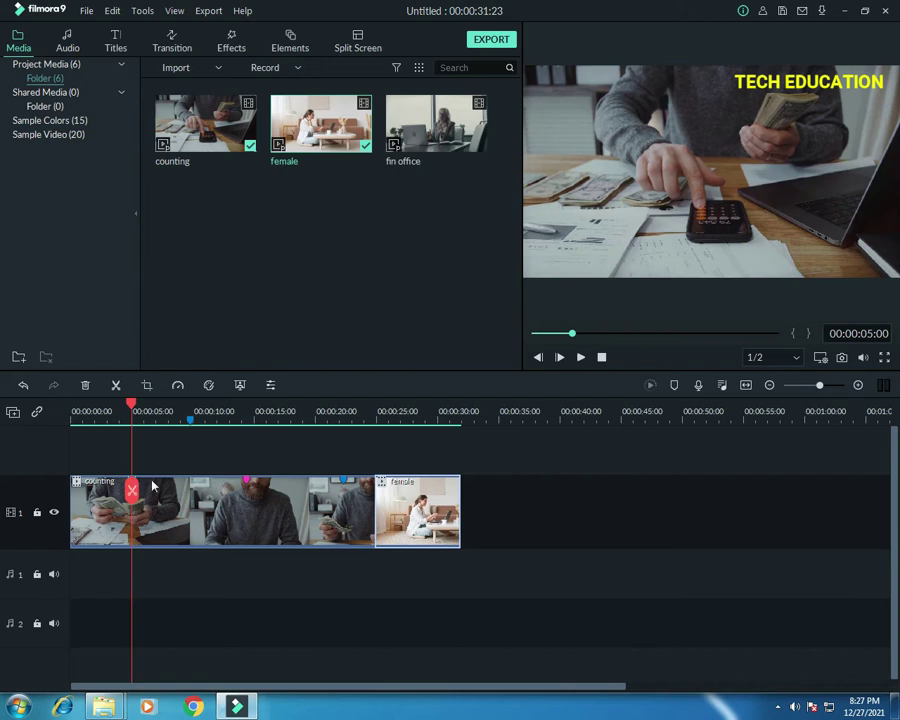
{"action": "left_click", "coordinate": [248, 487]}
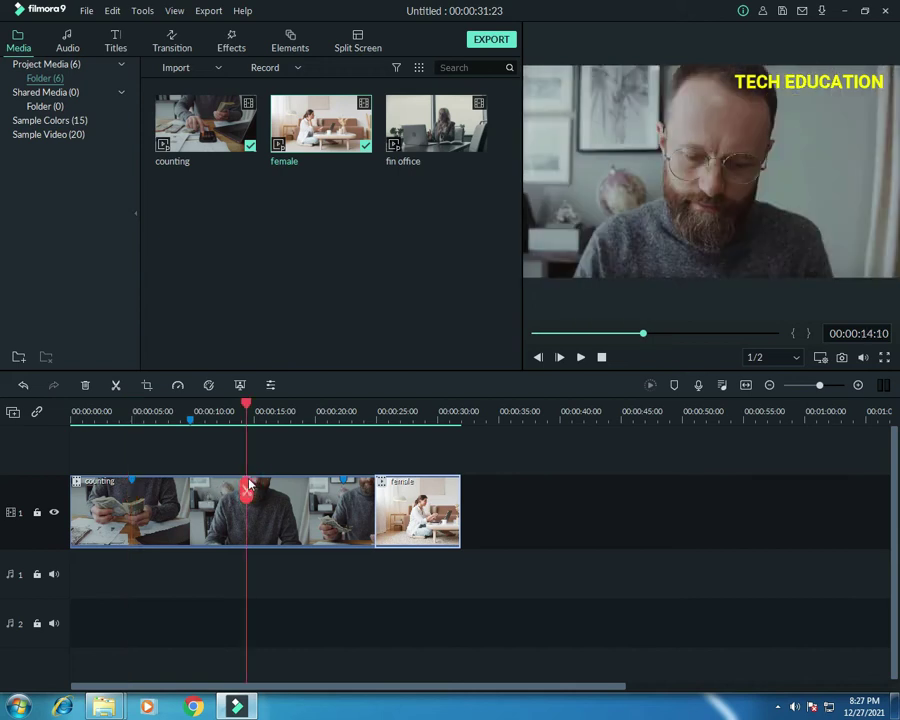
{"action": "left_click", "coordinate": [344, 487]}
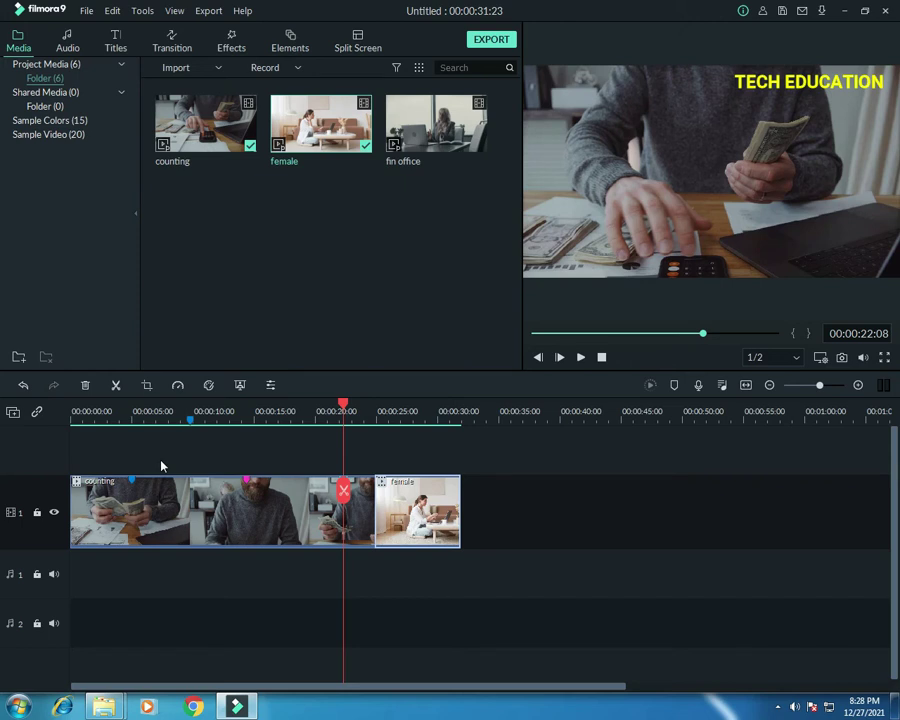
{"action": "left_click", "coordinate": [192, 424]}
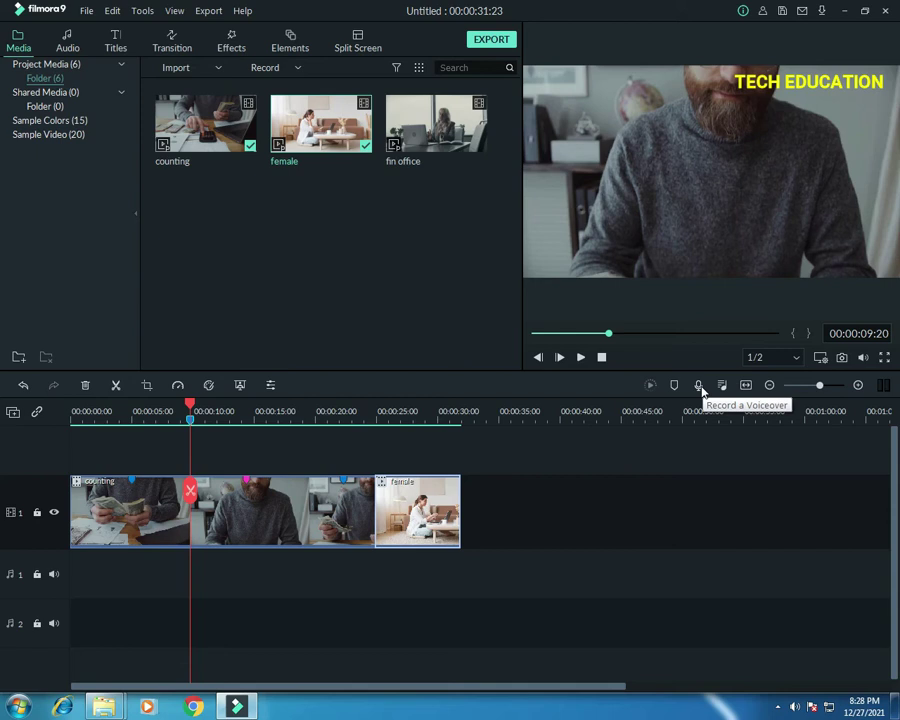
{"action": "left_click", "coordinate": [290, 70]}
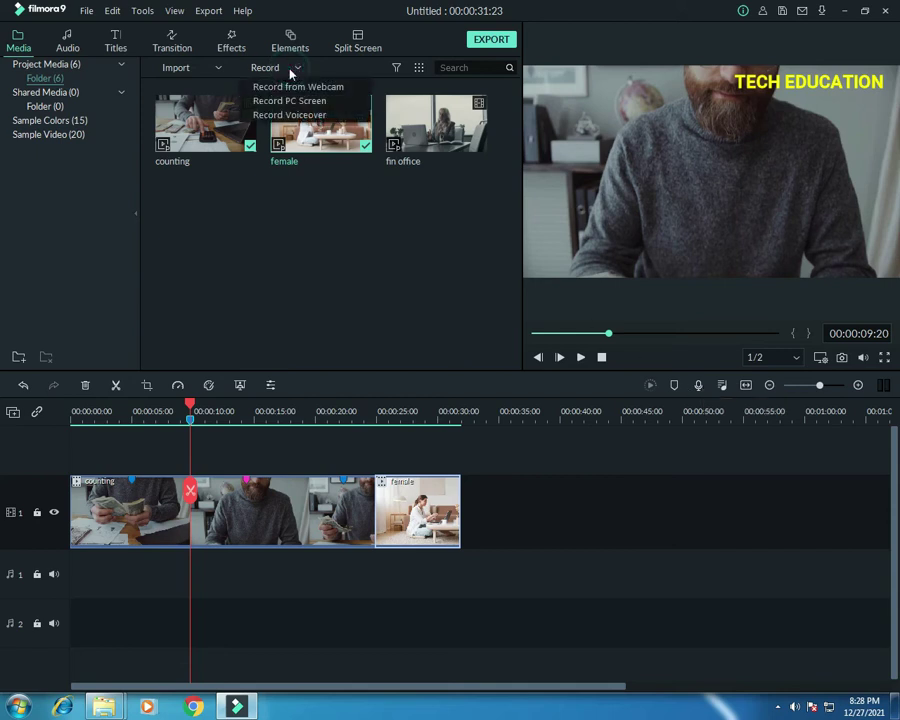
{"action": "left_click", "coordinate": [355, 232]}
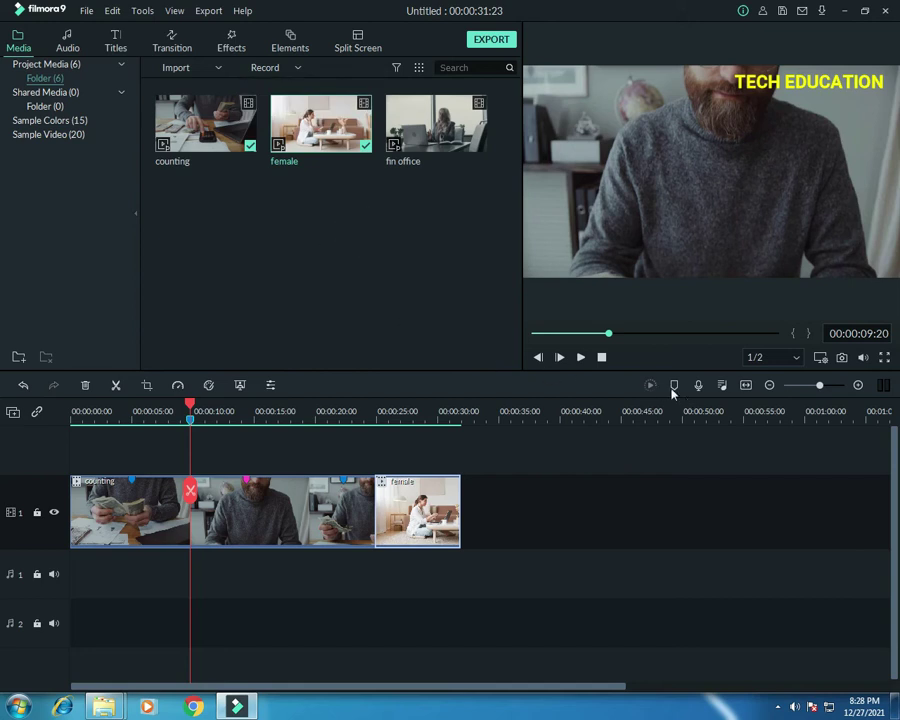
{"action": "left_click", "coordinate": [724, 386]}
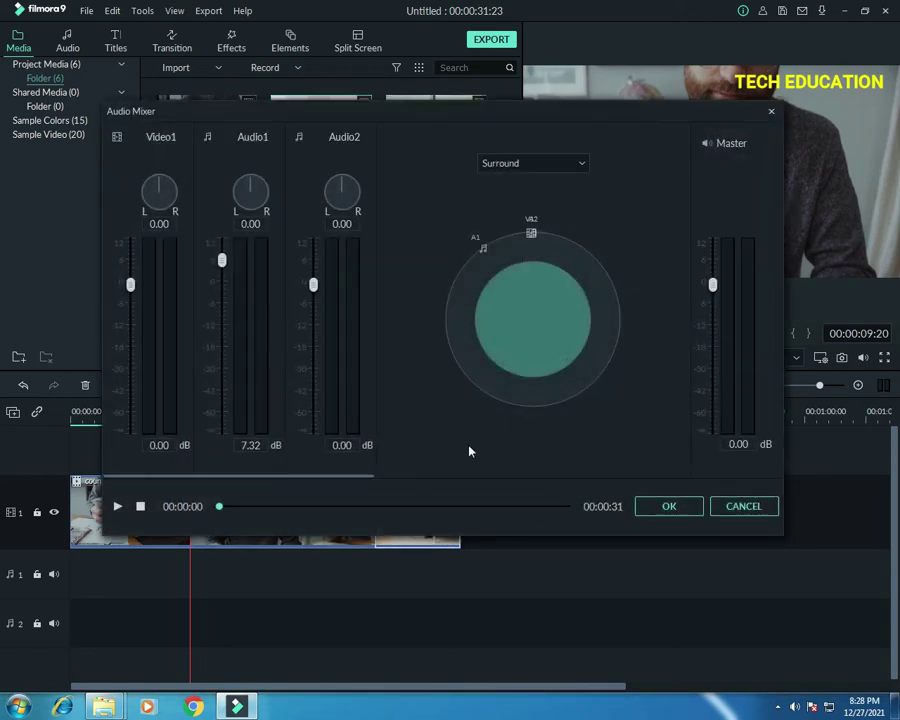
{"action": "left_click", "coordinate": [719, 507]}
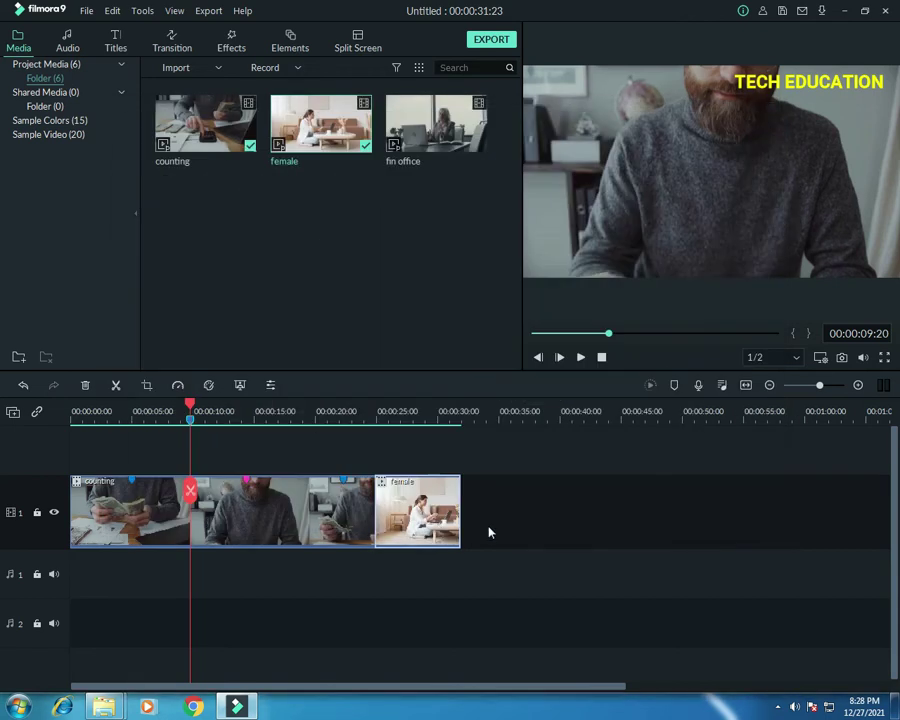
Add the included music track Drift - Drift at the start of audio track 1
{"action": "left_click", "coordinate": [67, 45]}
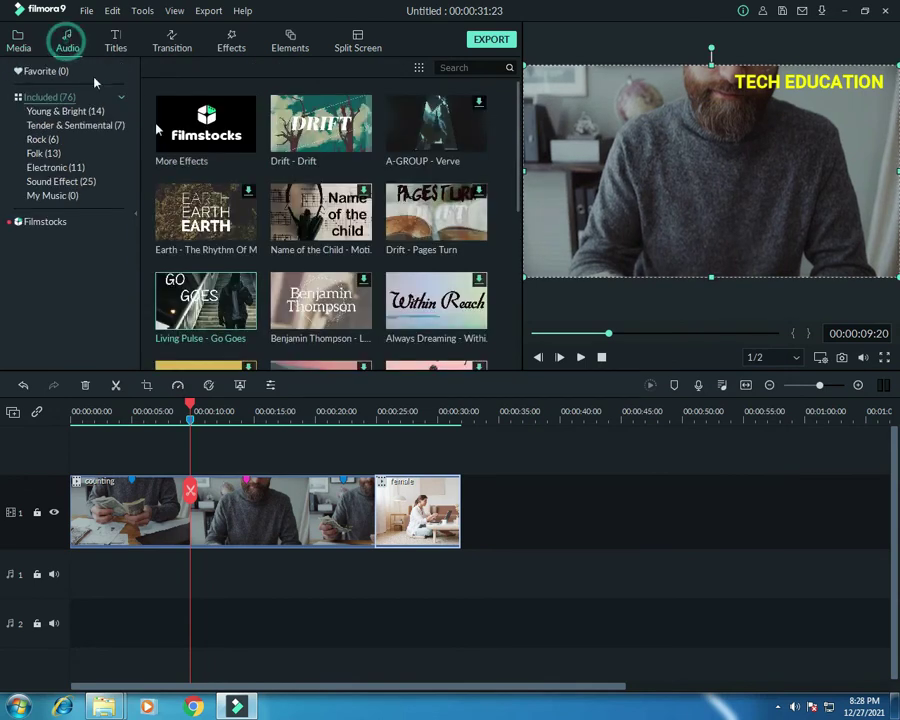
{"action": "left_click_drag", "start_coordinate": [288, 140], "coordinate": [76, 592]}
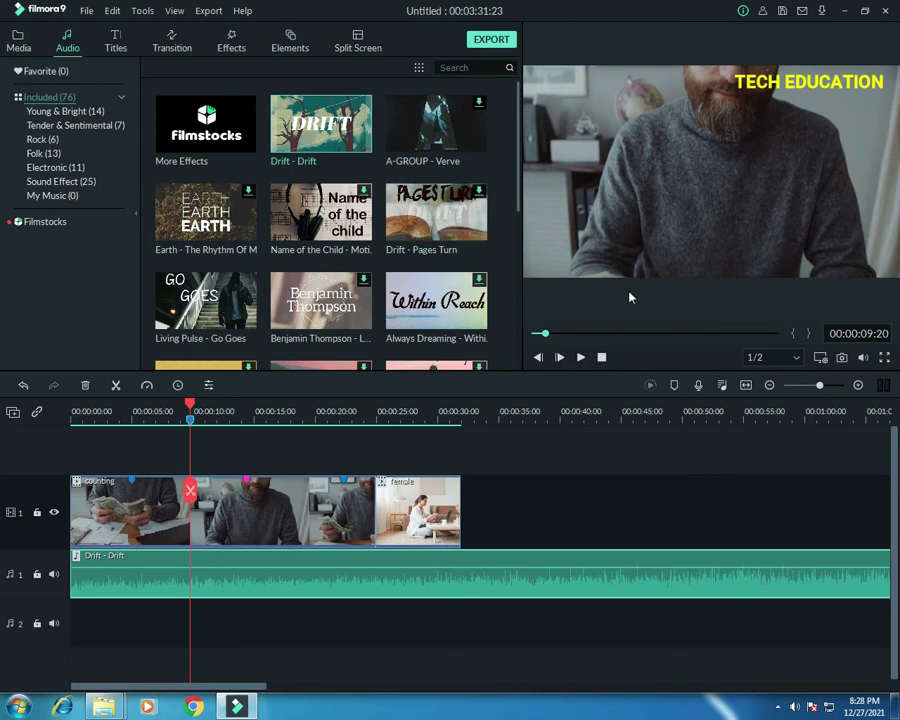
Try out the Audio Mixer by repositioning Audio1 in the surround field and lowering its volume to -5.86 dB during playback, and discard the changes
{"action": "left_click", "coordinate": [724, 386]}
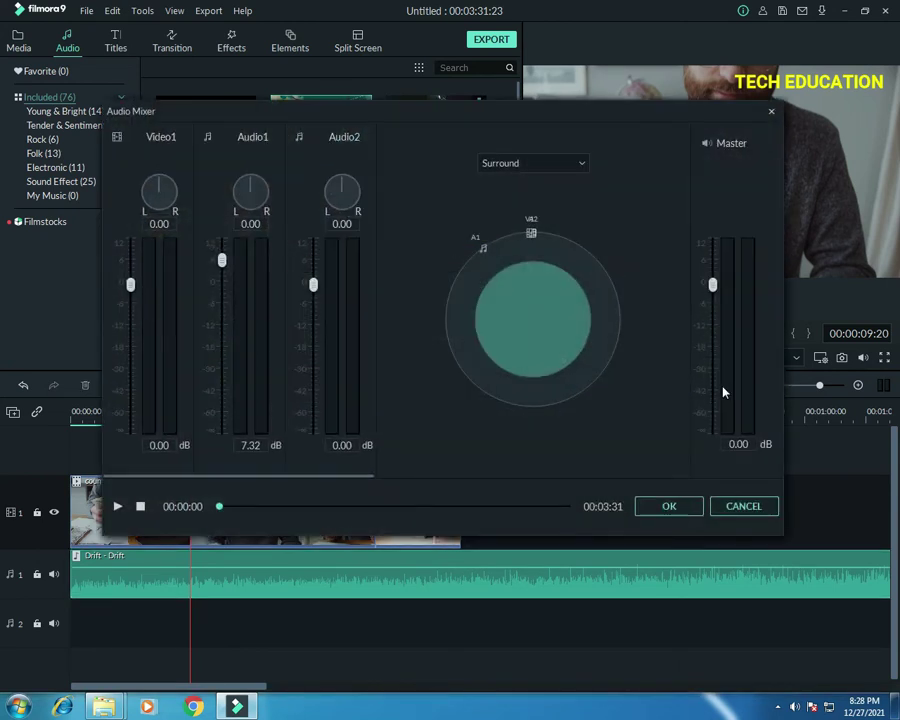
{"action": "left_click", "coordinate": [117, 507]}
{"action": "left_click", "coordinate": [117, 507]}
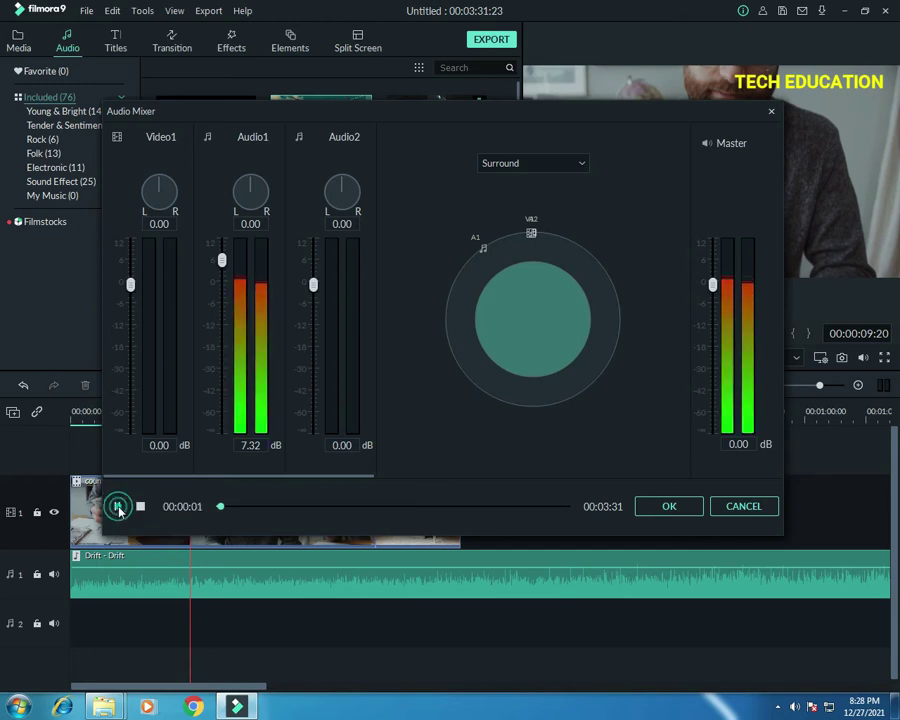
{"action": "left_click_drag", "start_coordinate": [487, 243], "coordinate": [593, 298]}
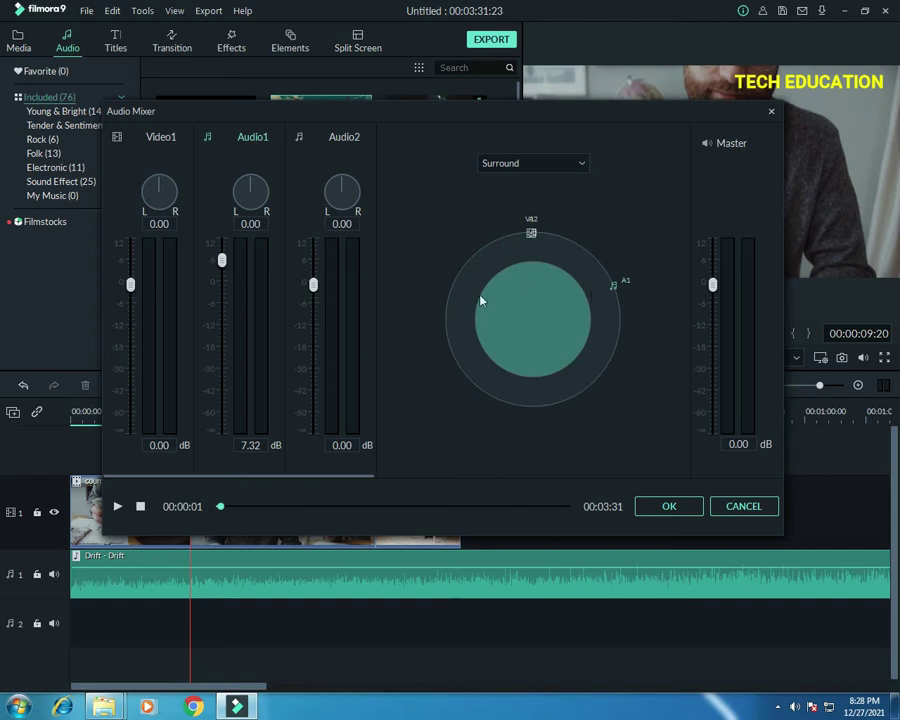
{"action": "left_click", "coordinate": [117, 506]}
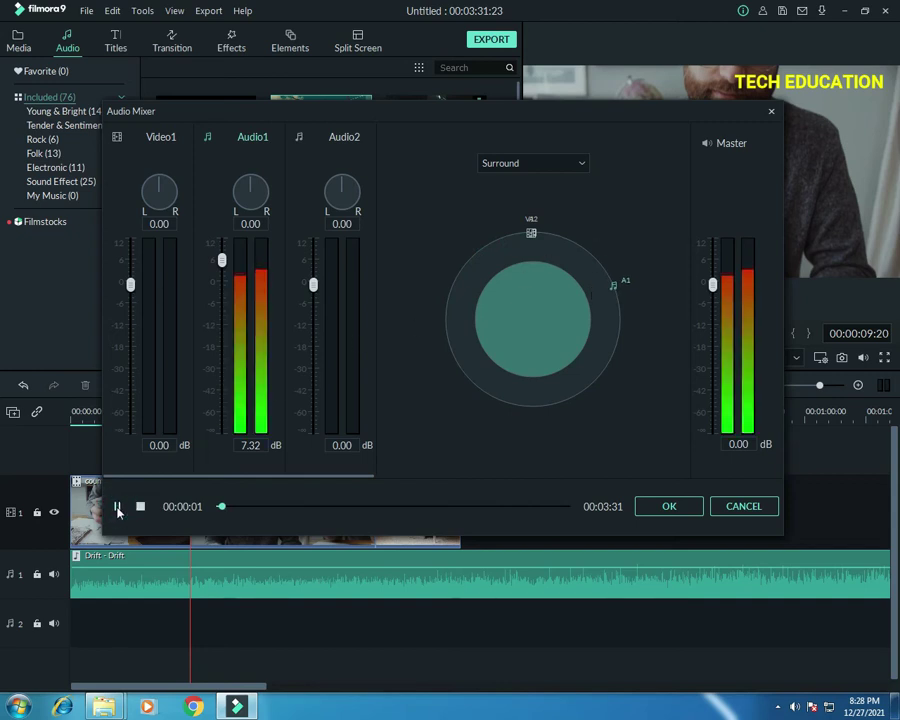
{"action": "left_click_drag", "start_coordinate": [221, 260], "coordinate": [221, 303]}
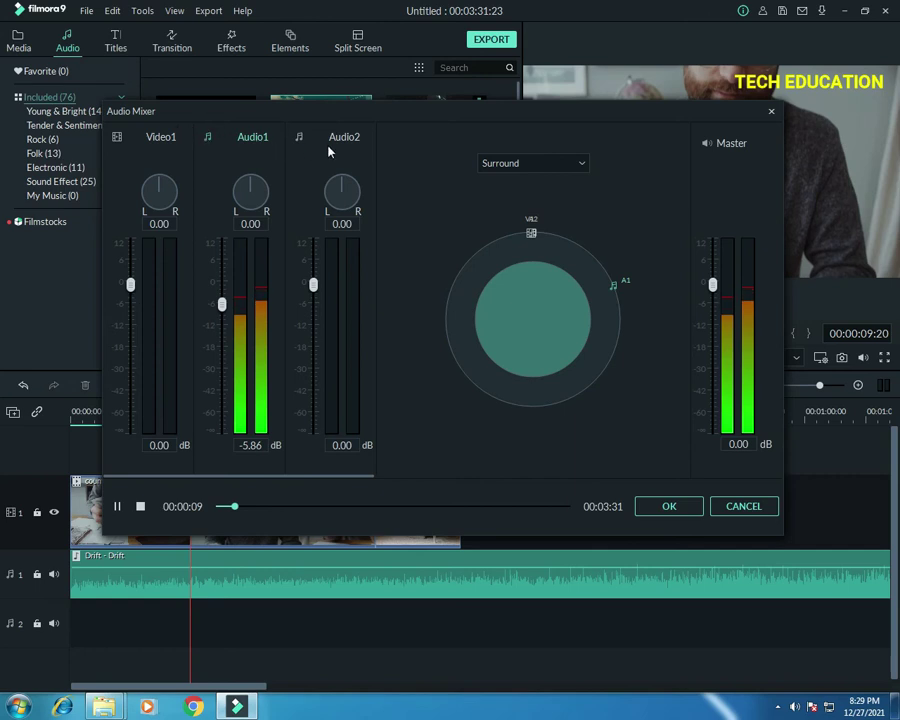
{"action": "left_click", "coordinate": [748, 506]}
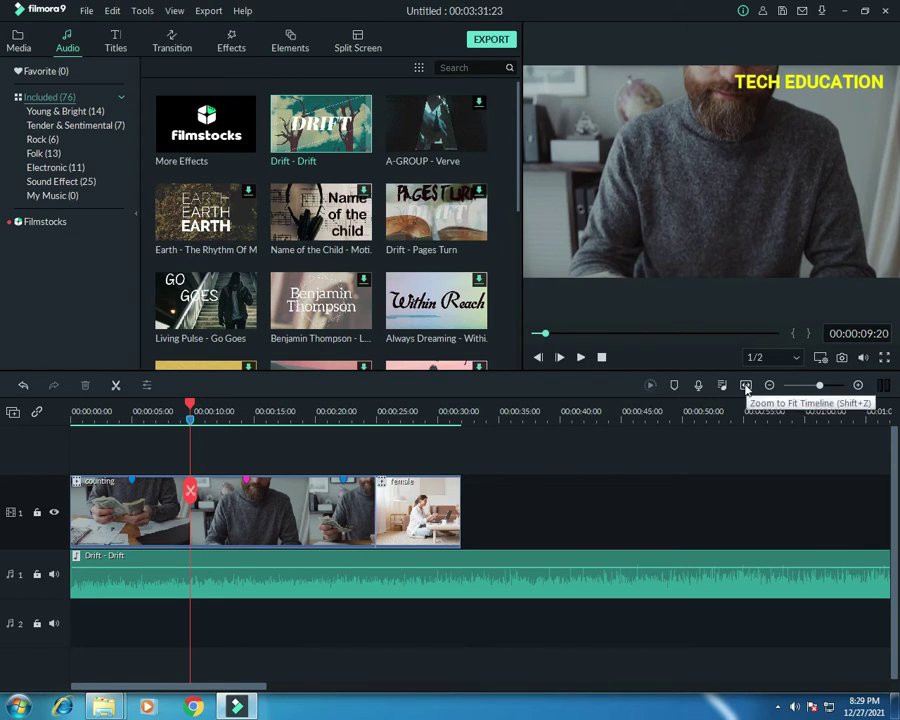
Delete the Drift - Drift music from audio track 1
{"action": "left_click", "coordinate": [745, 388]}
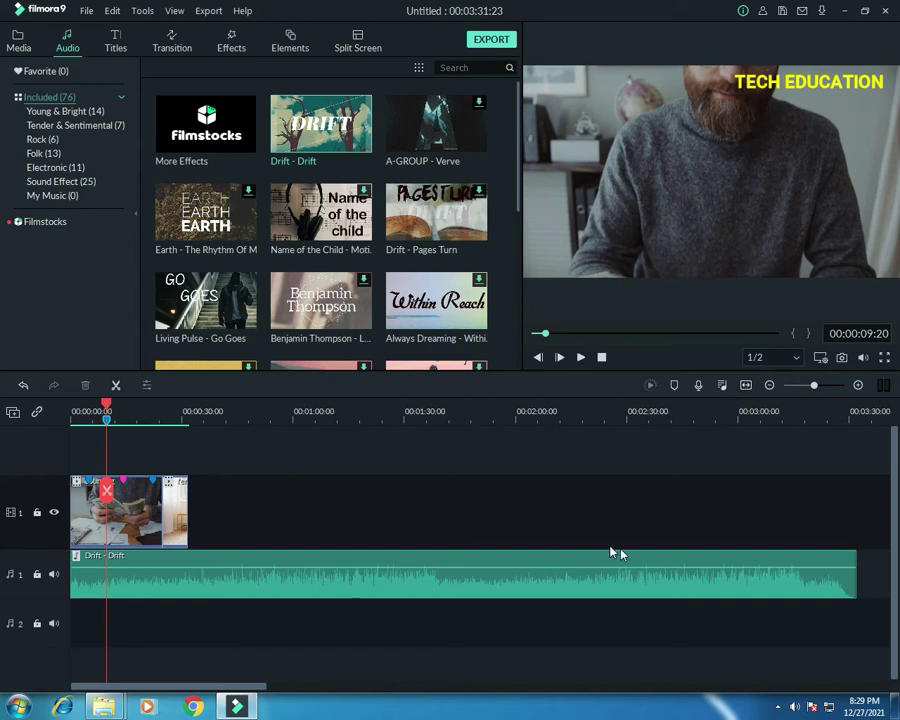
{"action": "left_click", "coordinate": [770, 388]}
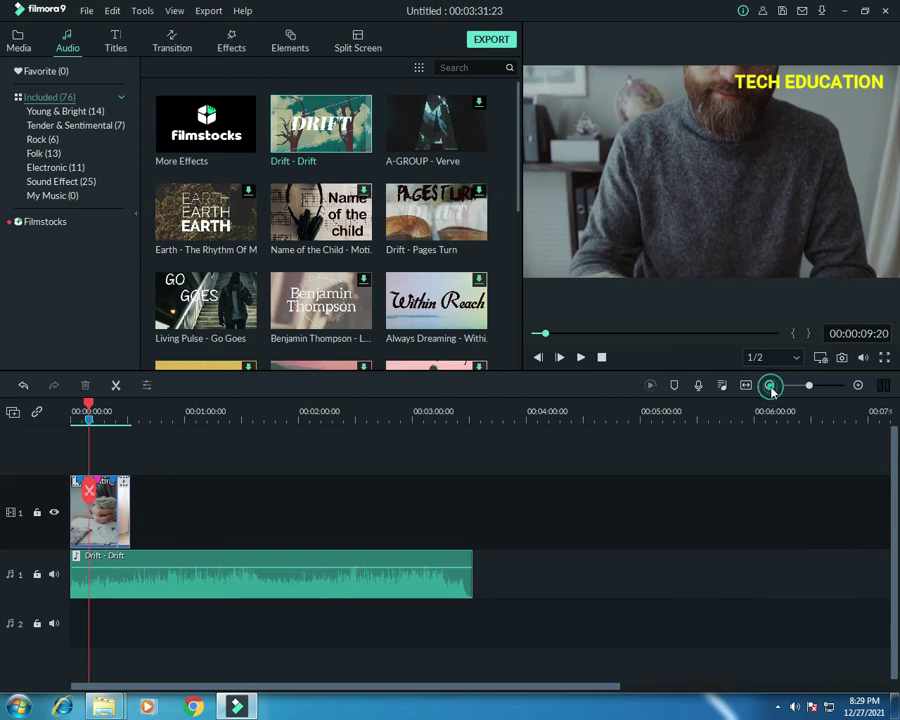
{"action": "left_click", "coordinate": [769, 388]}
{"action": "left_click", "coordinate": [857, 386]}
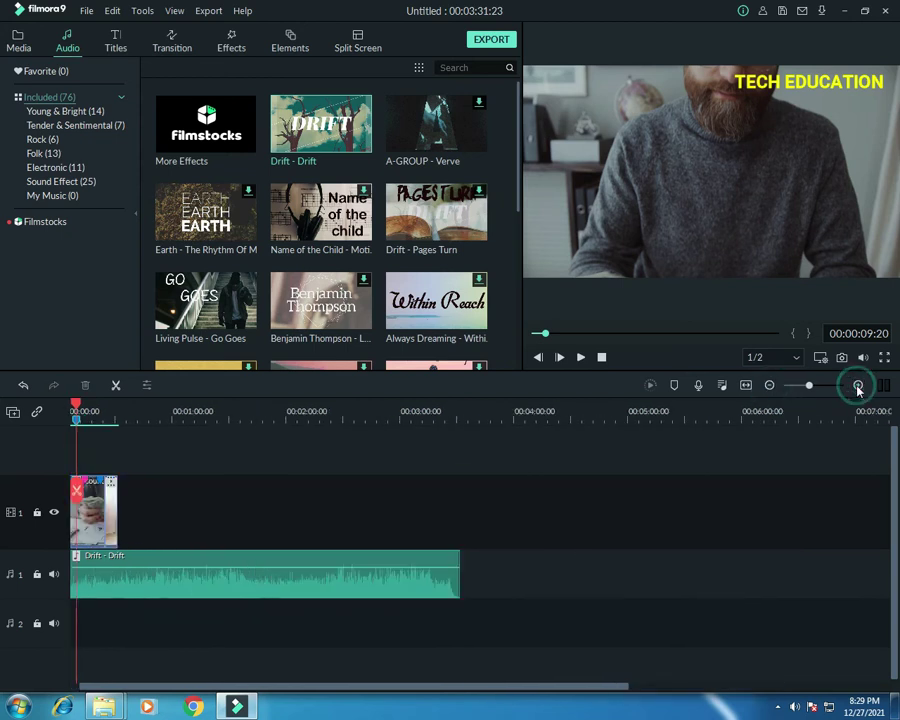
{"action": "left_click", "coordinate": [857, 386]}
{"action": "left_click", "coordinate": [857, 386]}
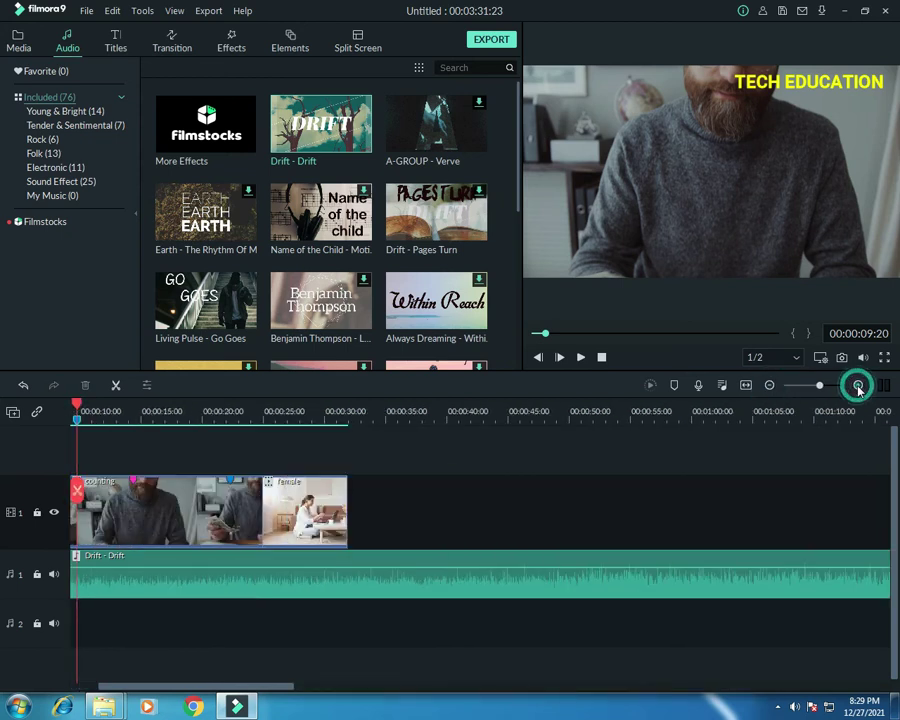
{"action": "left_click", "coordinate": [420, 589]}
{"action": "key", "text": "Delete"}
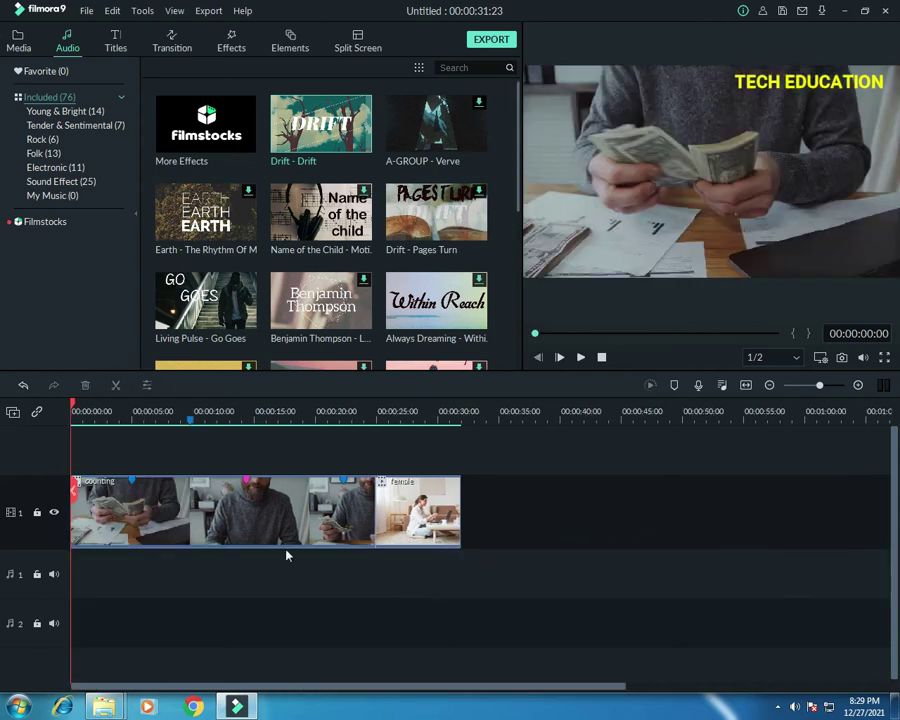
Take a snapshot of the female clip's frame at 00:00:28:16
{"action": "left_click_drag", "start_coordinate": [73, 404], "coordinate": [421, 437]}
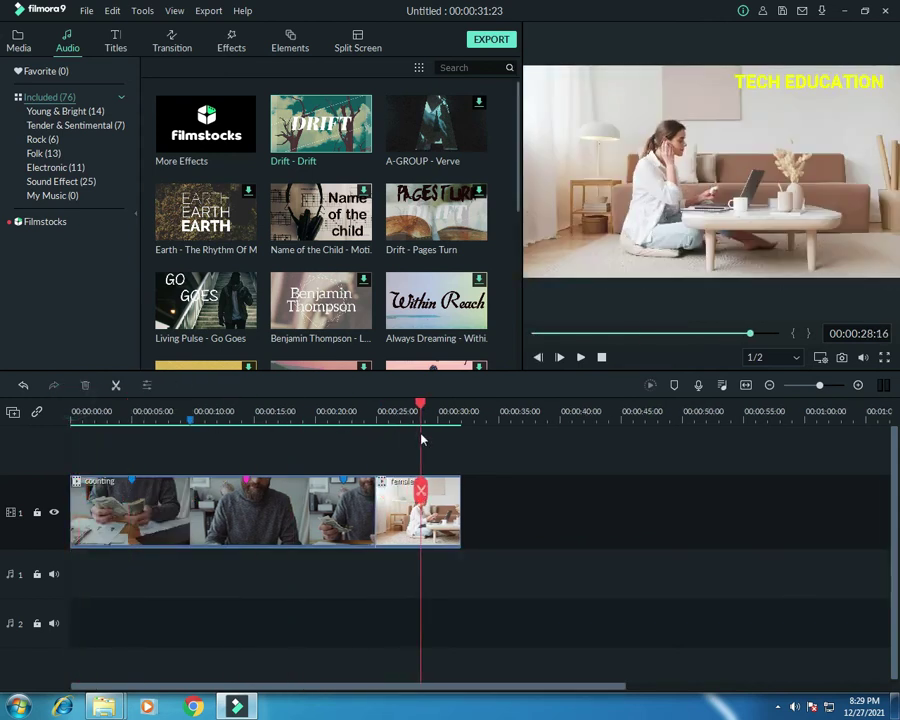
{"action": "left_click", "coordinate": [842, 358]}
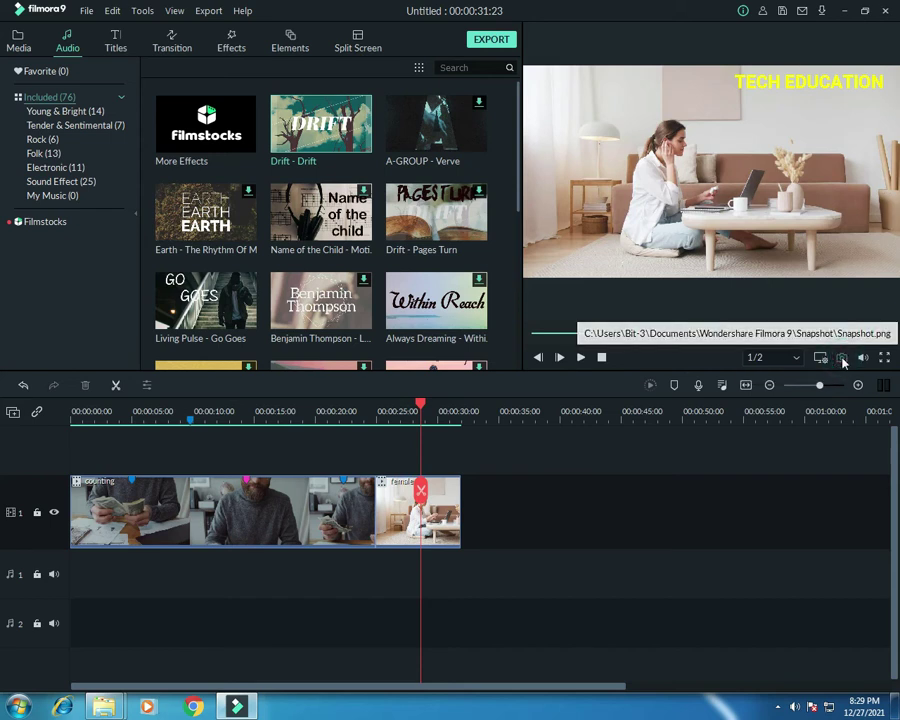
Place the Snapshot image right after the female clip on video track 1 and play it back from 00:00:32:23
{"action": "left_click", "coordinate": [18, 42]}
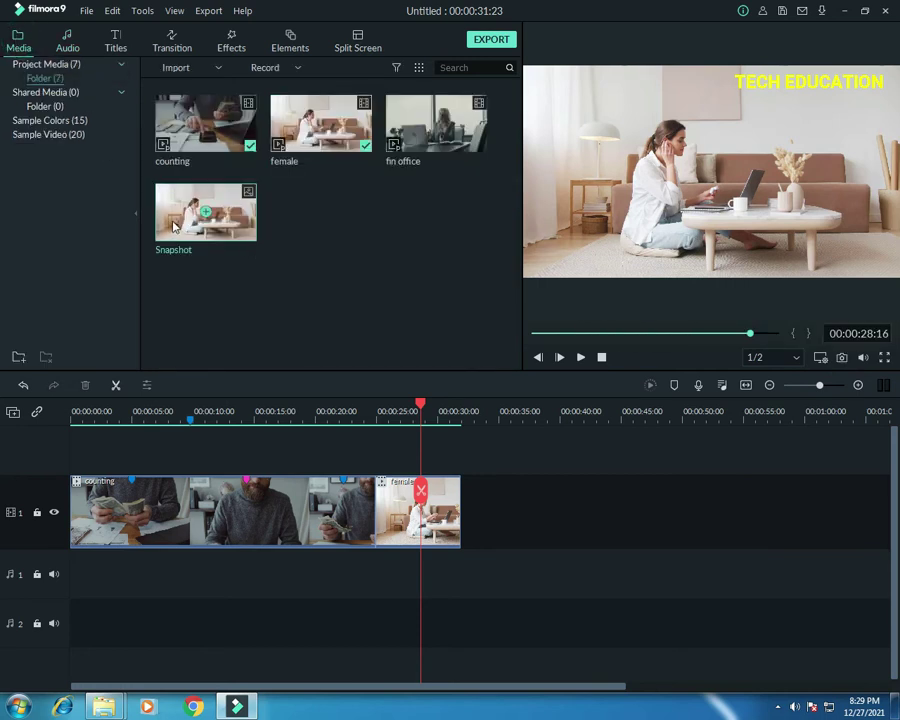
{"action": "left_click_drag", "start_coordinate": [187, 214], "coordinate": [470, 522]}
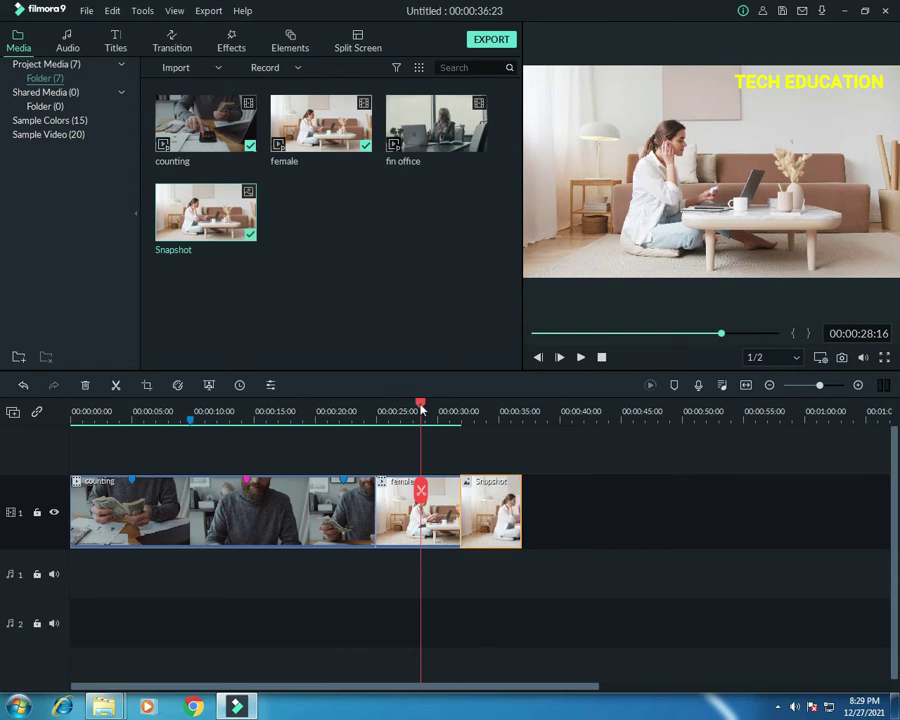
{"action": "left_click_drag", "start_coordinate": [420, 405], "coordinate": [474, 414]}
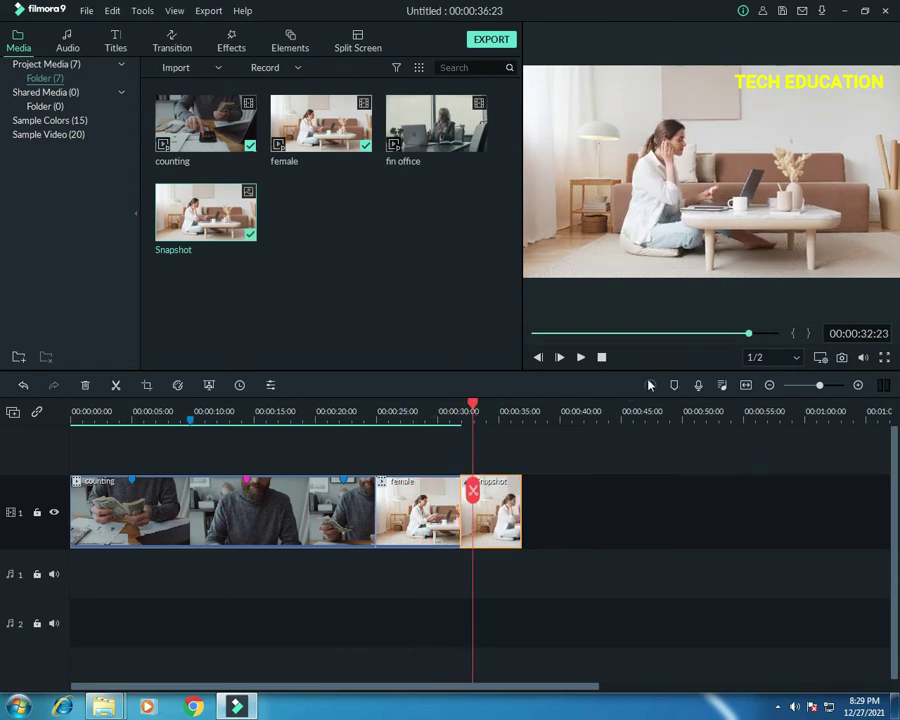
{"action": "left_click", "coordinate": [579, 359]}
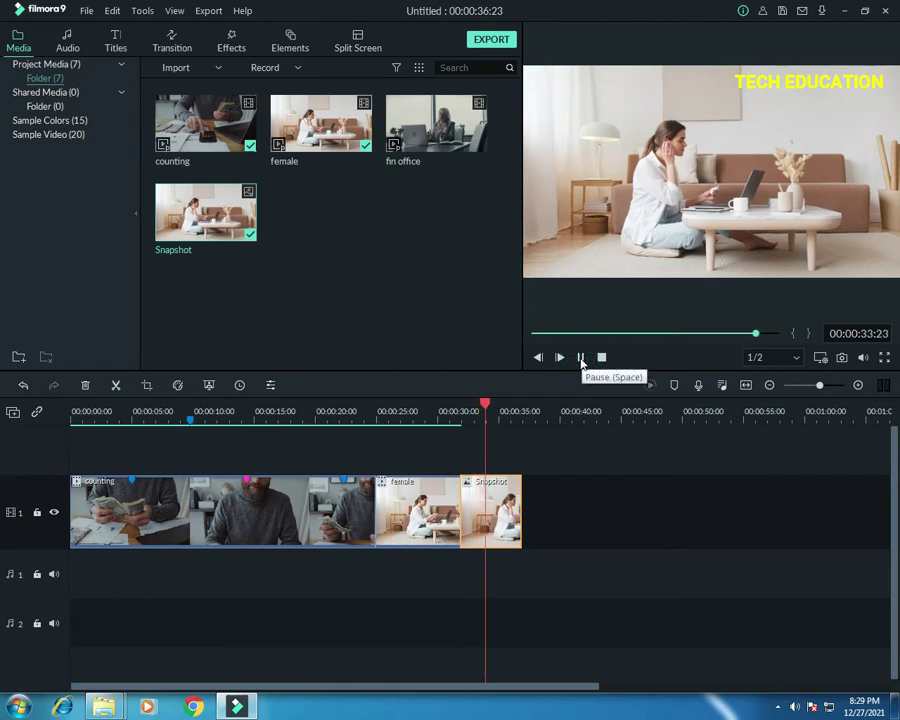
{"action": "left_click", "coordinate": [581, 358]}
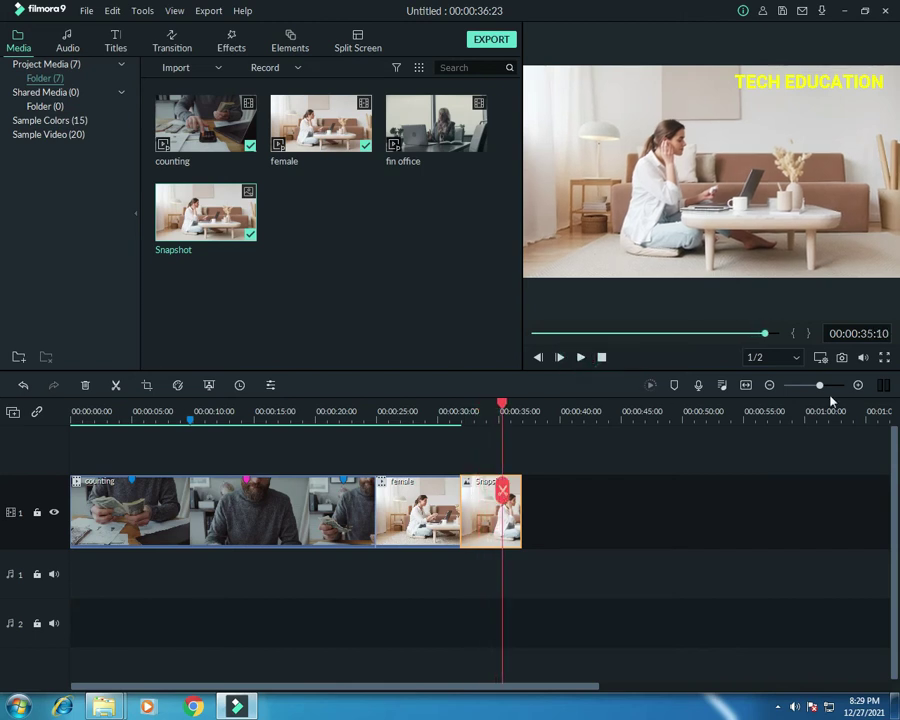
Delete the Snapshot image from the end of video track 1
{"action": "left_click", "coordinate": [13, 414]}
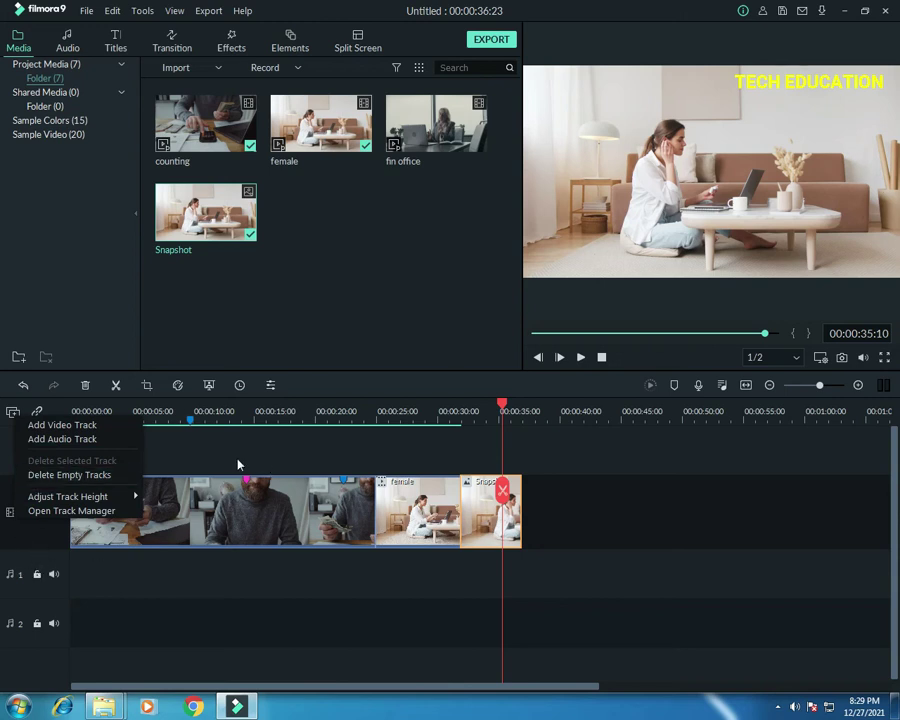
{"action": "left_click", "coordinate": [71, 437]}
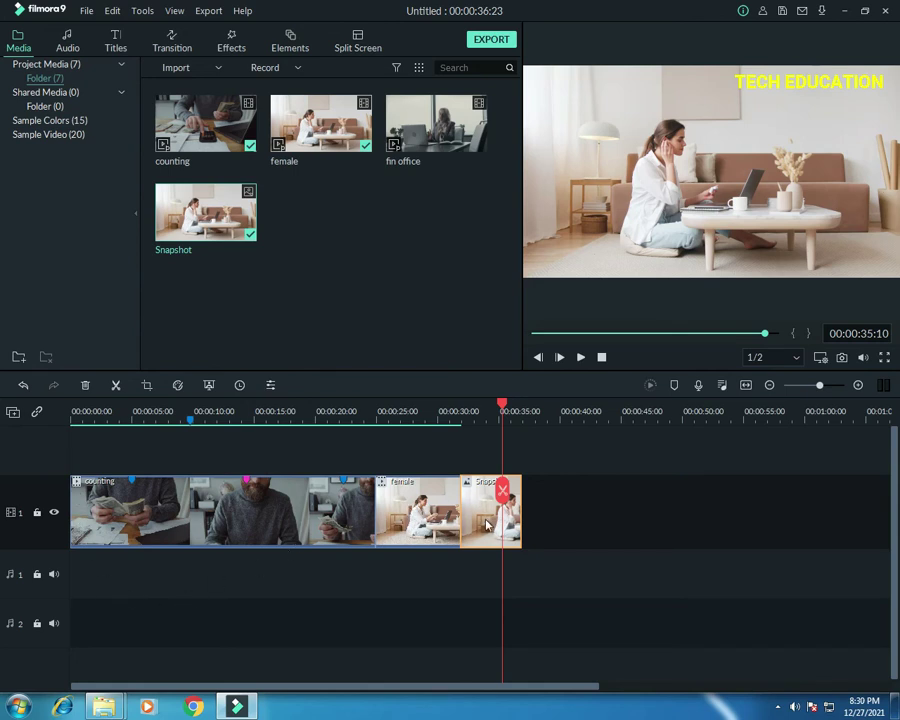
{"action": "key", "text": "Delete"}
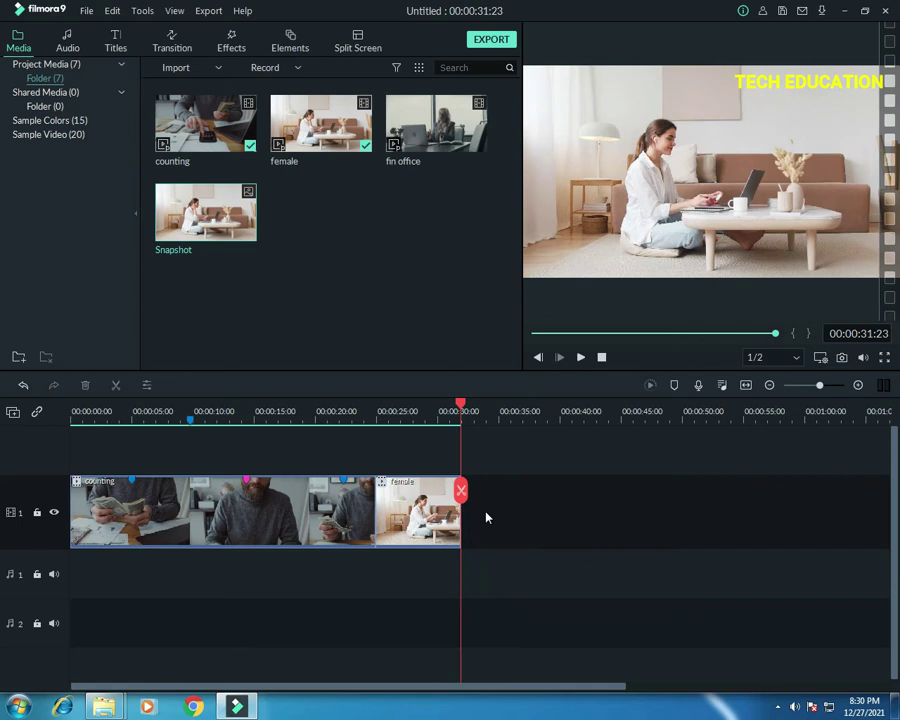
Open the female clip's video properties and examine its Transform settings and the Compositing blending modes
{"action": "right_click", "coordinate": [420, 519]}
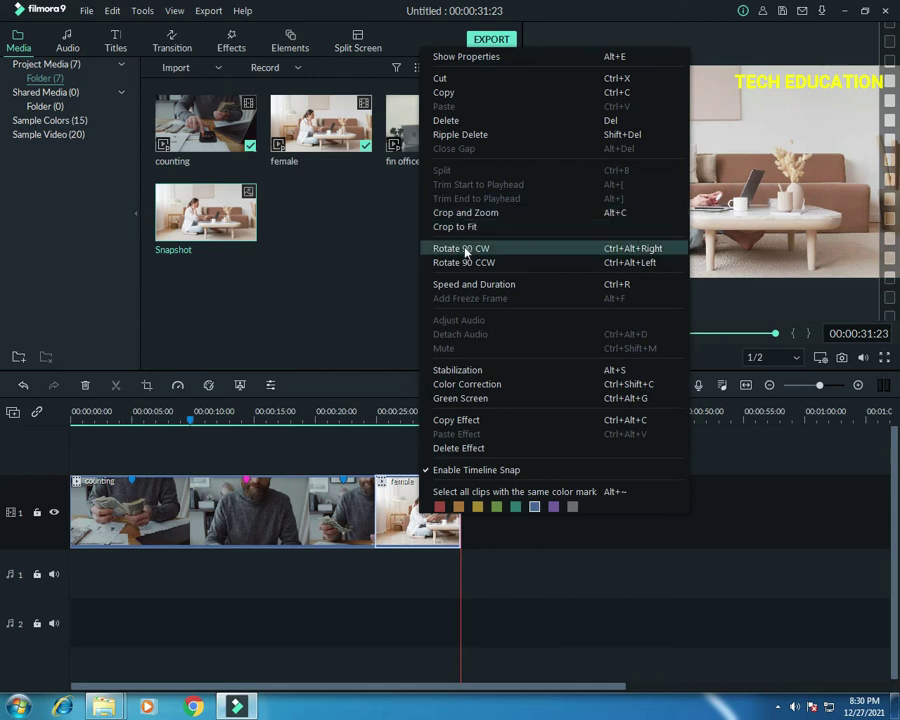
{"action": "left_click", "coordinate": [312, 298]}
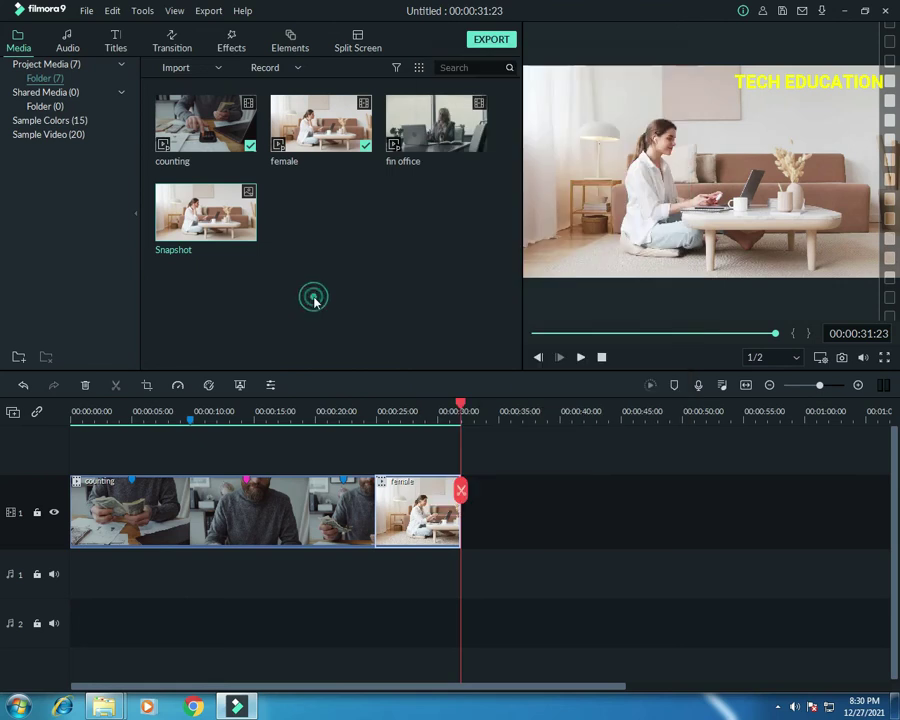
{"action": "double_click", "coordinate": [418, 515]}
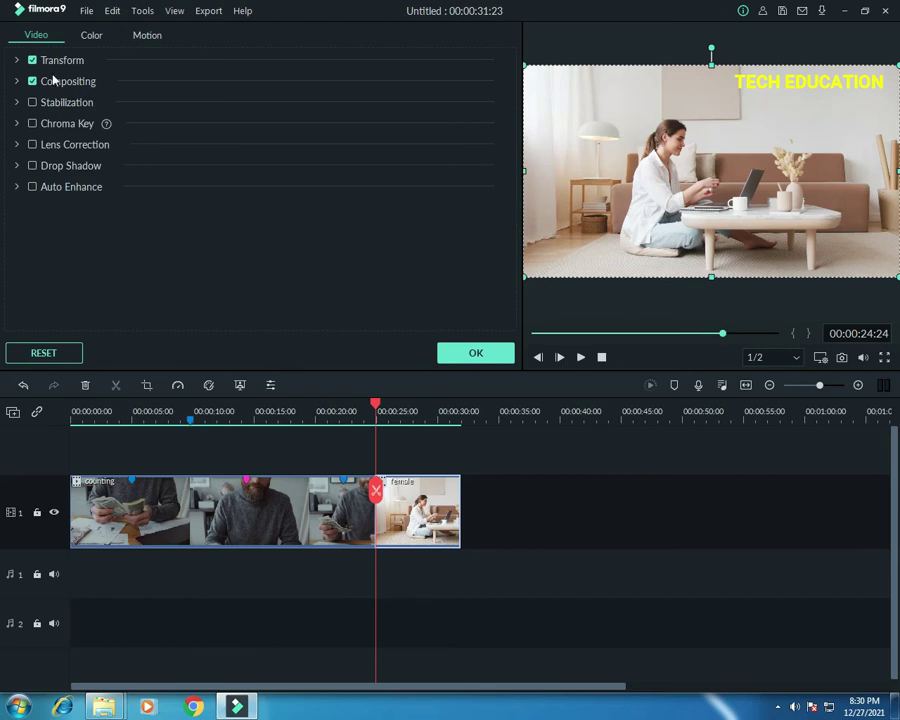
{"action": "left_click", "coordinate": [16, 60]}
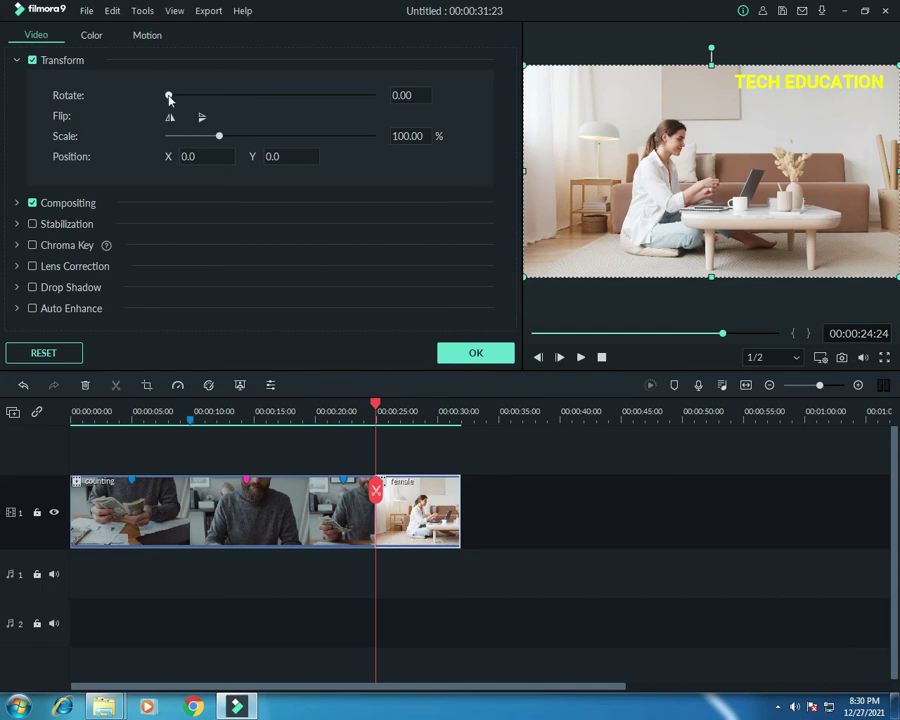
{"action": "mouse_move", "coordinate": [169, 97]}
{"action": "left_mouse_down"}
{"action": "mouse_move", "coordinate": [180, 95]}
{"action": "mouse_move", "coordinate": [167, 101]}
{"action": "left_mouse_up"}
{"action": "left_click", "coordinate": [16, 60]}
{"action": "left_click", "coordinate": [16, 83]}
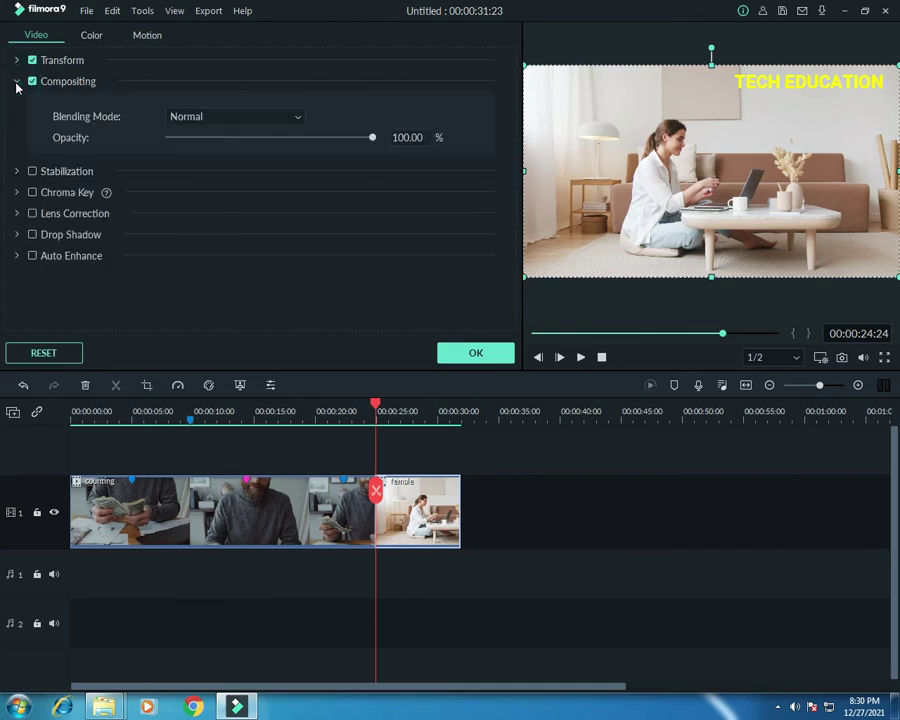
{"action": "left_click", "coordinate": [292, 121]}
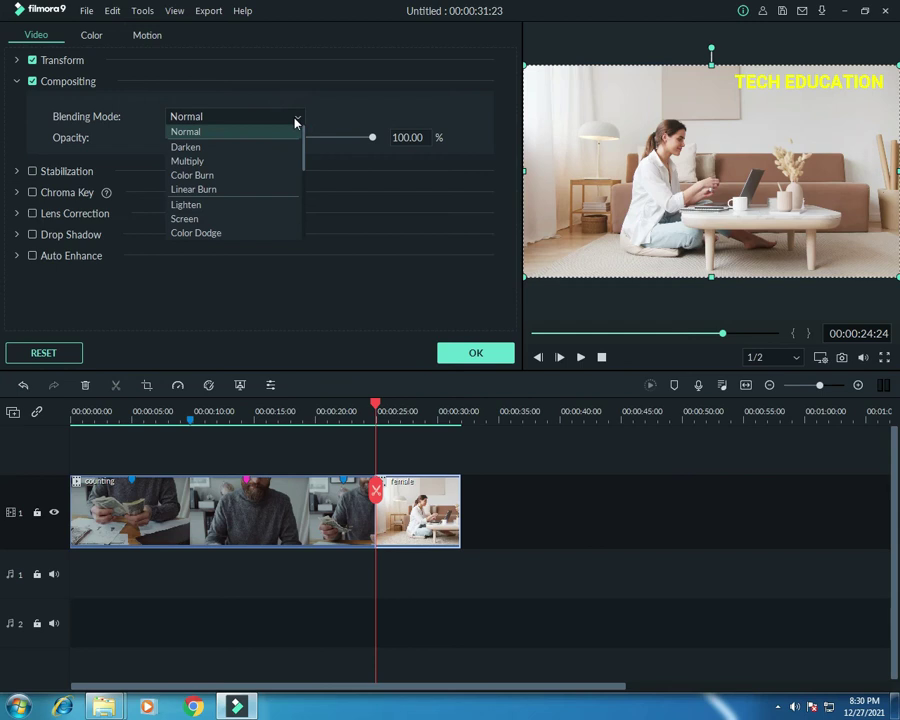
{"action": "left_click", "coordinate": [494, 510]}
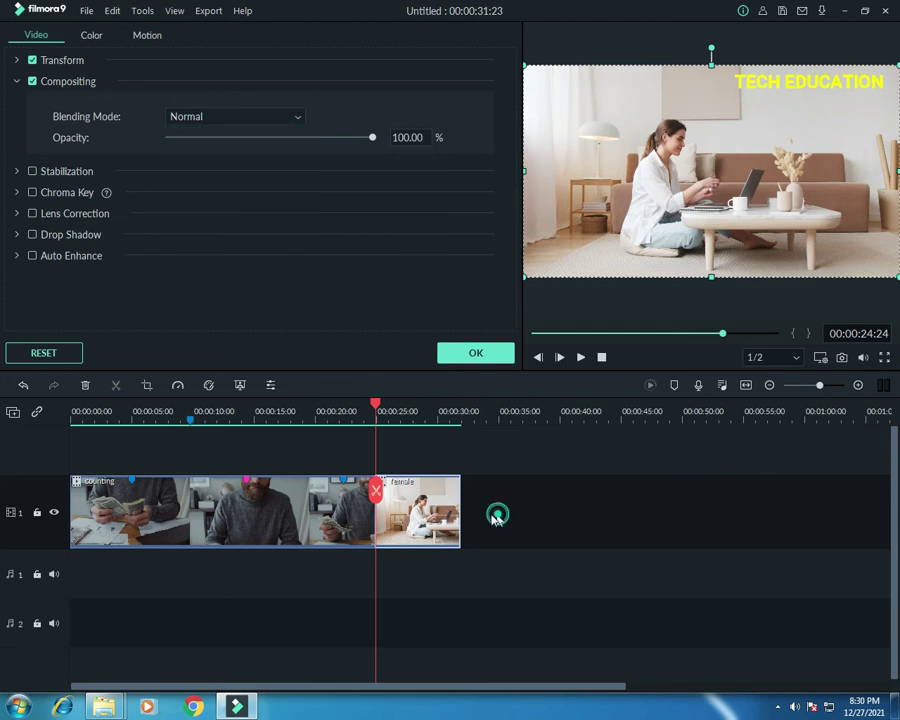
Move the female clip to the start of video track 2, above the counting clip, and set the playhead to 00:00:02:20
{"action": "left_click_drag", "start_coordinate": [362, 587], "coordinate": [144, 454]}
{"action": "left_click_drag", "start_coordinate": [370, 401], "coordinate": [107, 421]}
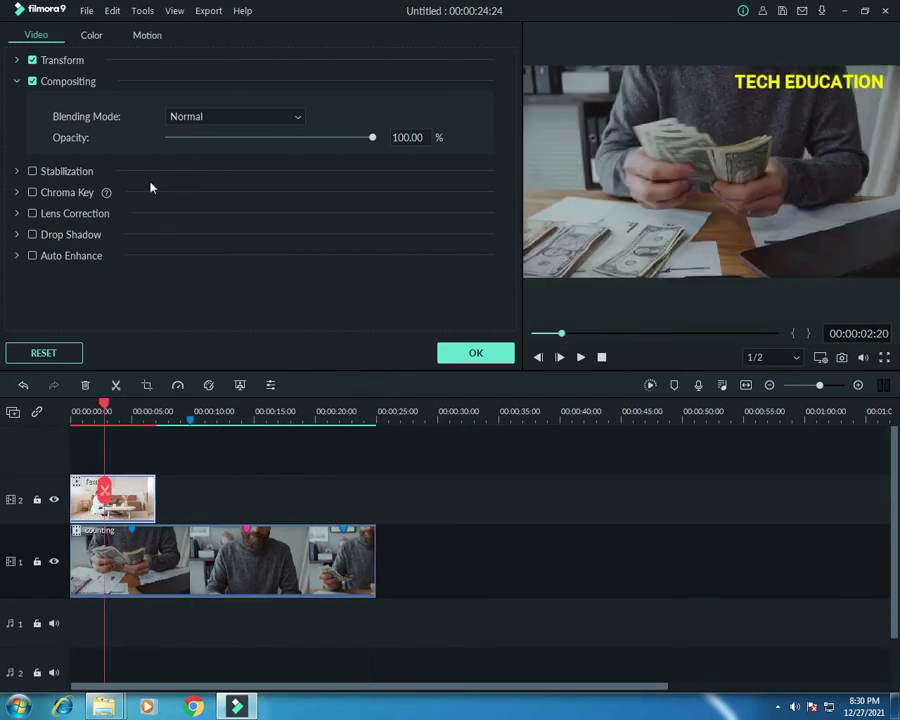
Set the female clip's blending mode to Multiply and play the blended section from the start of the timeline
{"action": "left_click", "coordinate": [299, 118]}
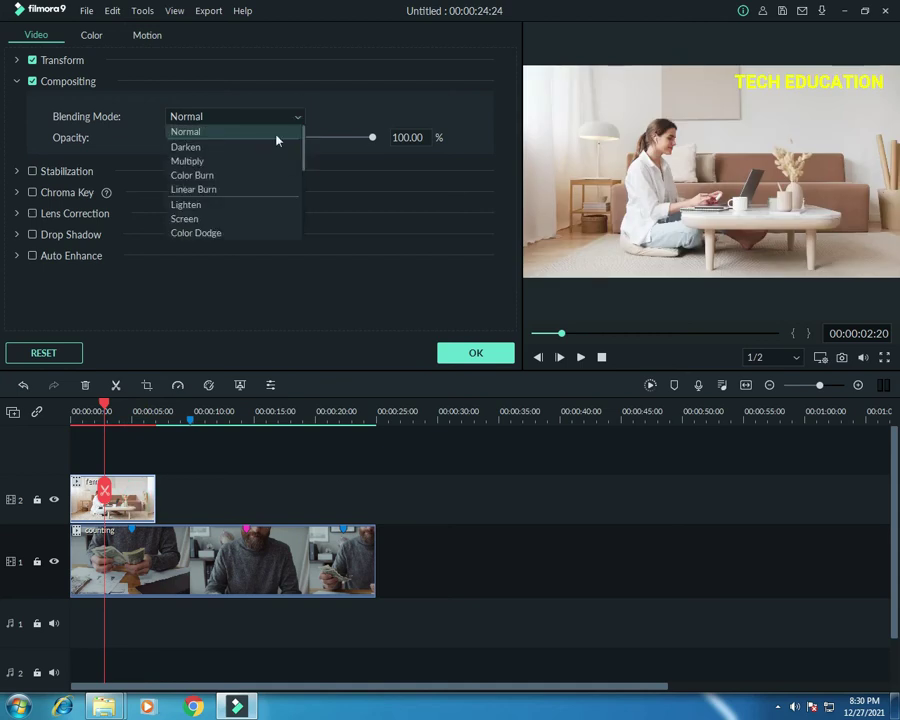
{"action": "left_click", "coordinate": [212, 162]}
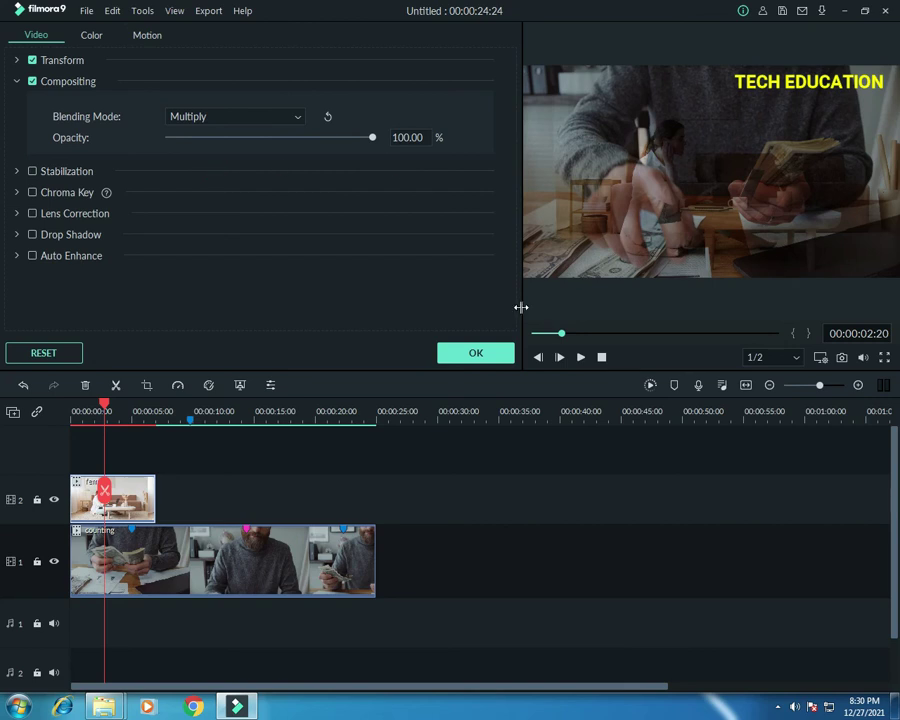
{"action": "left_click_drag", "start_coordinate": [103, 405], "coordinate": [72, 405]}
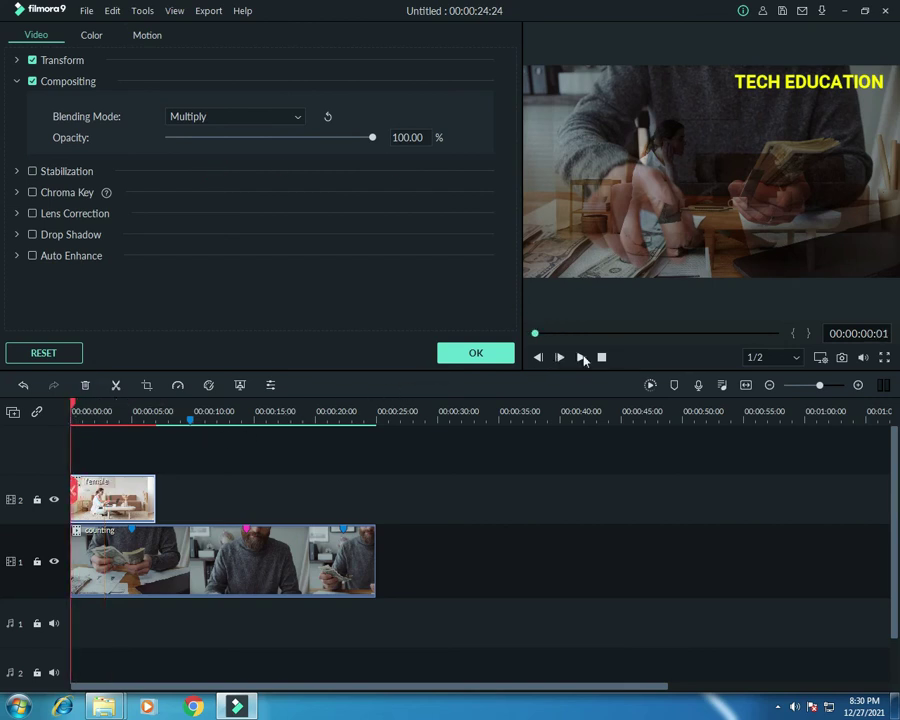
{"action": "left_click", "coordinate": [581, 358]}
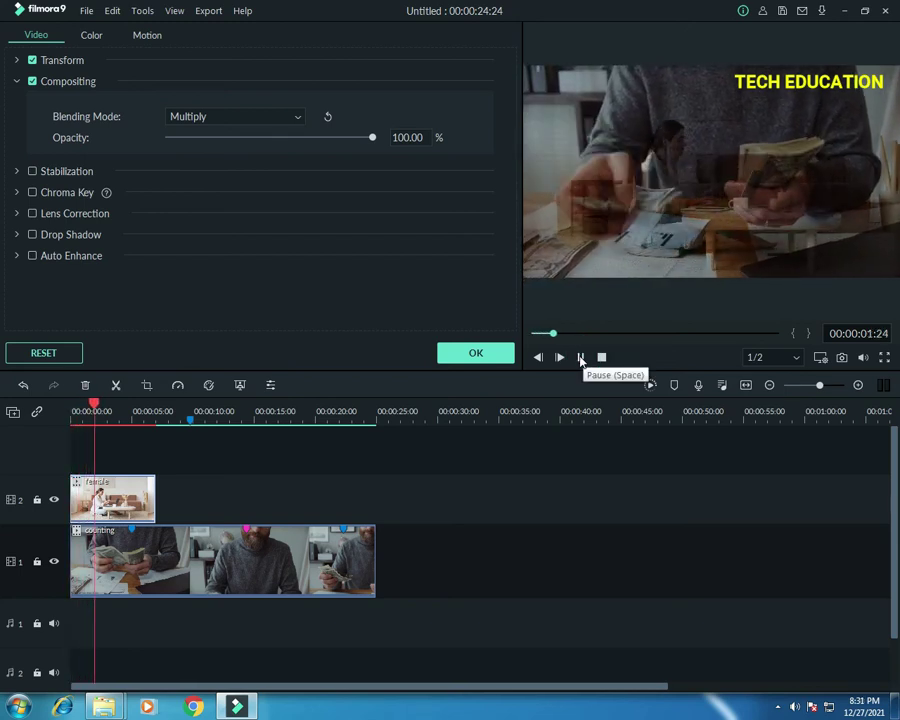
{"action": "left_click", "coordinate": [581, 358]}
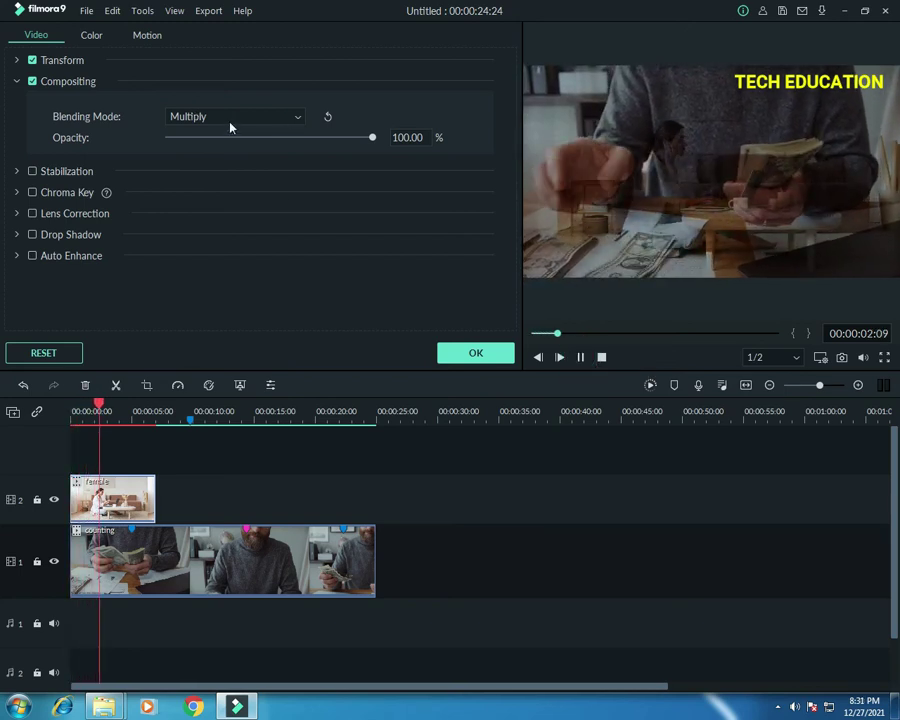
Try the Color Burn blending mode on the female clip and turn its Compositing off
{"action": "left_click", "coordinate": [296, 121]}
{"action": "left_click", "coordinate": [212, 176]}
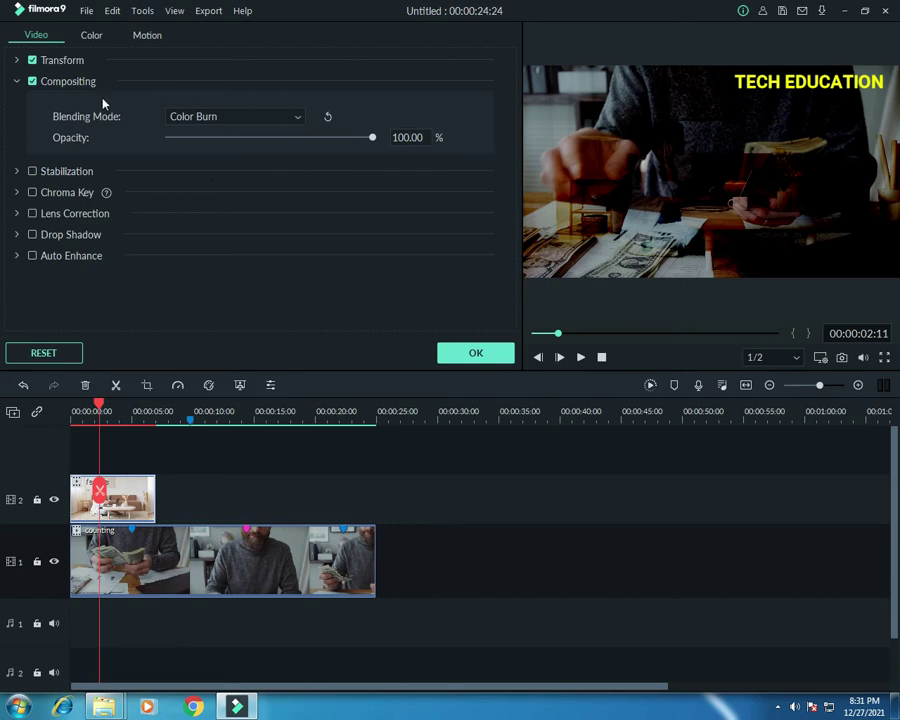
{"action": "left_click", "coordinate": [32, 82]}
{"action": "left_click", "coordinate": [17, 81]}
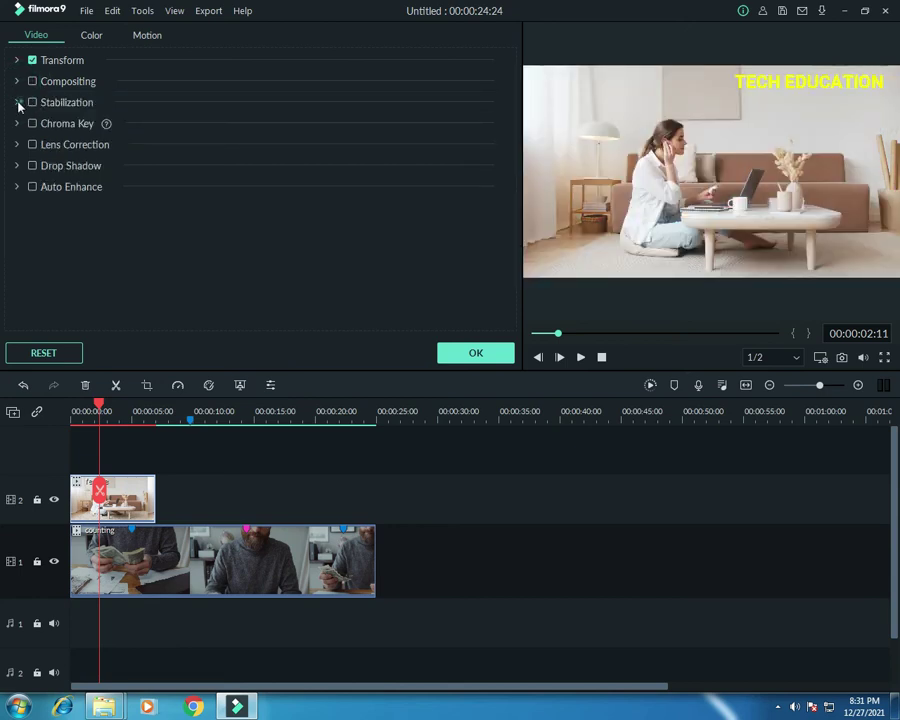
Try out Stabilization on the female clip and switch it off during the analysis
{"action": "left_click", "coordinate": [17, 103]}
{"action": "left_click", "coordinate": [33, 103]}
{"action": "left_click", "coordinate": [33, 103]}
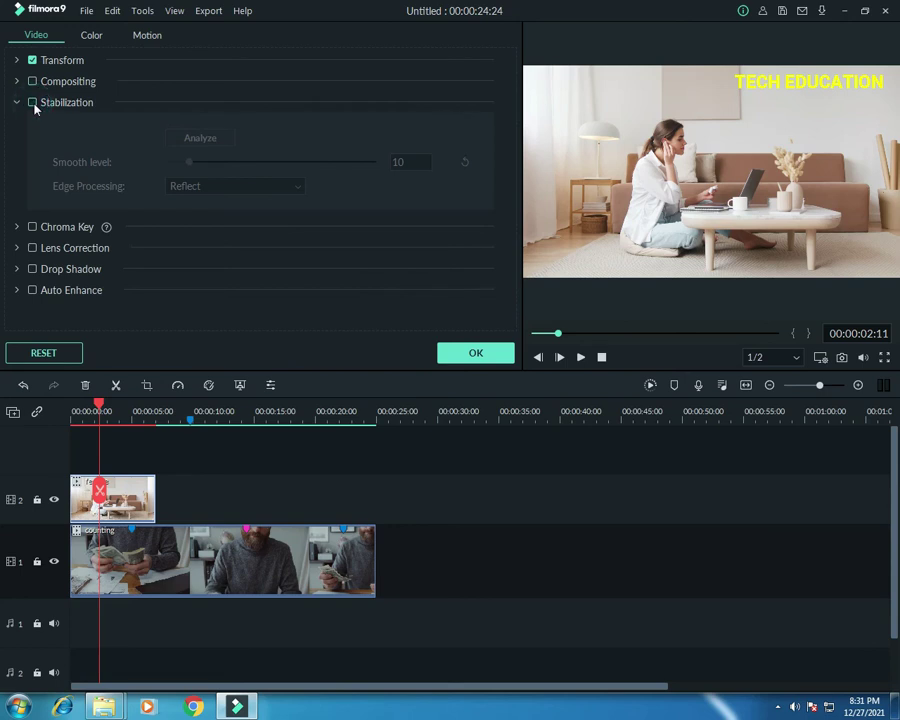
{"action": "left_click", "coordinate": [33, 103]}
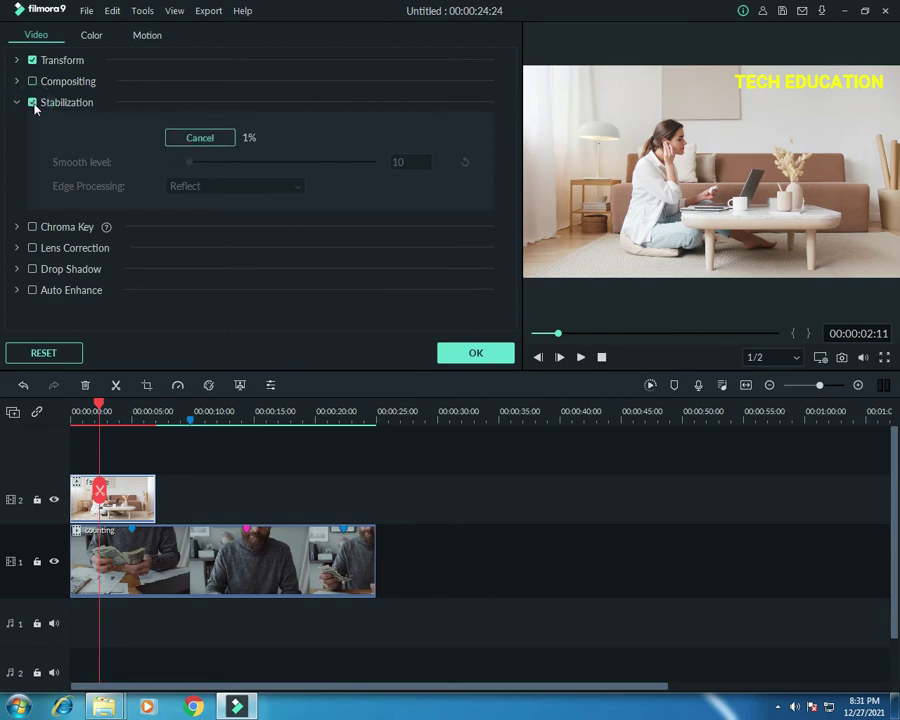
{"action": "left_click", "coordinate": [299, 190]}
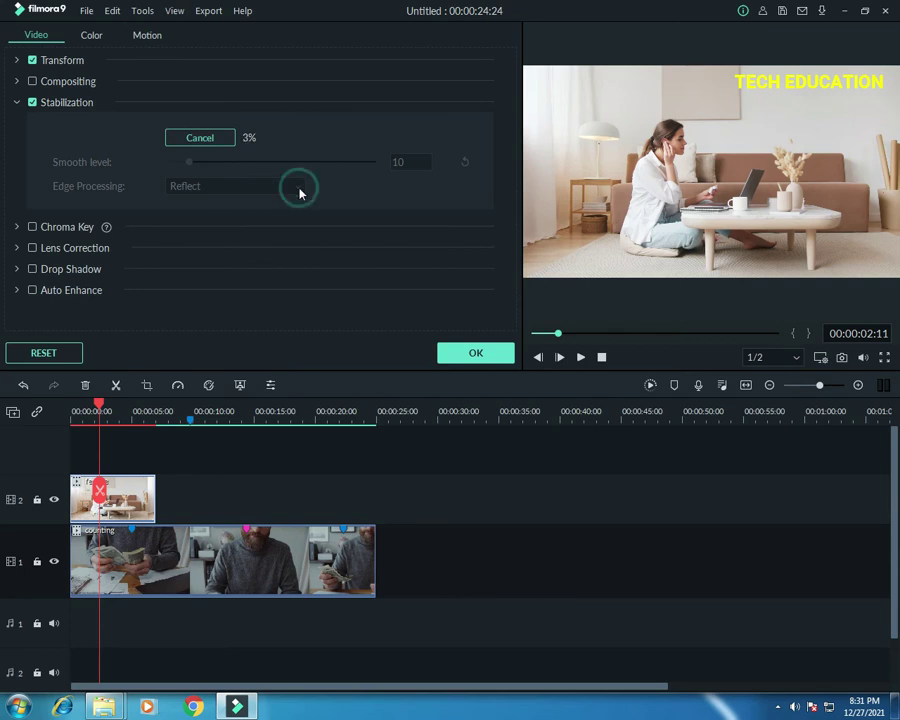
{"action": "left_click", "coordinate": [32, 103]}
{"action": "left_click", "coordinate": [17, 102]}
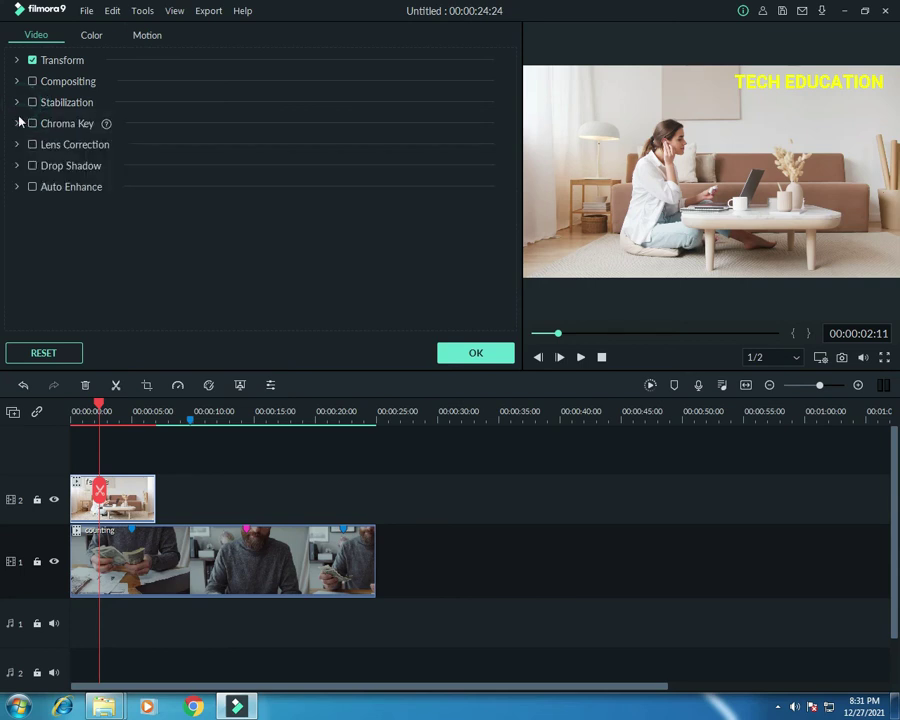
Try Chroma Key on the female clip with the sofa's brown sampled, offset -32 and tolerance 55, and switch the effect off
{"action": "left_click", "coordinate": [32, 123]}
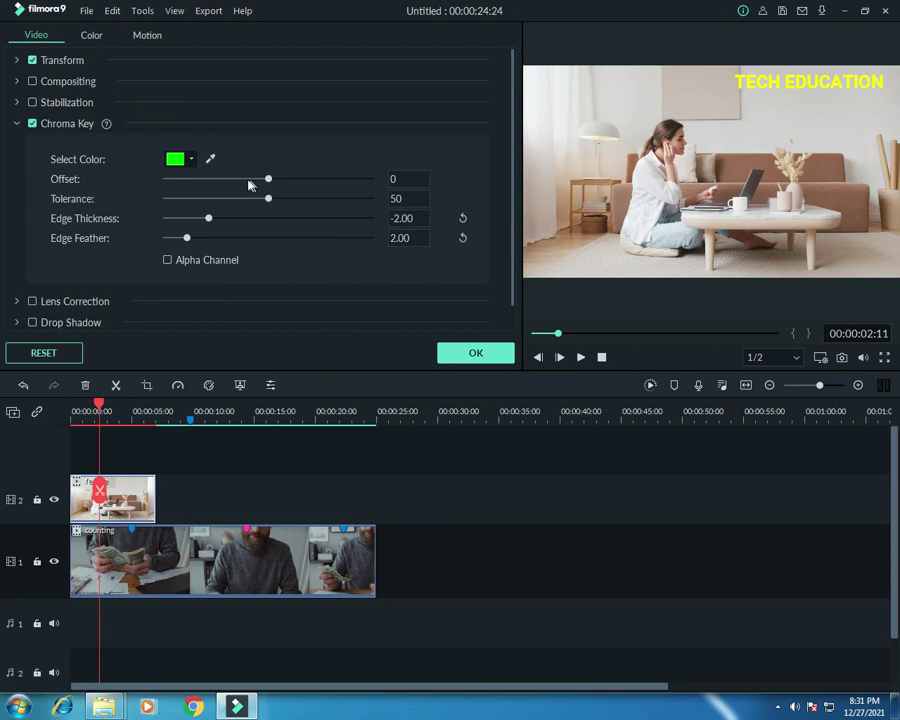
{"action": "left_click", "coordinate": [193, 158]}
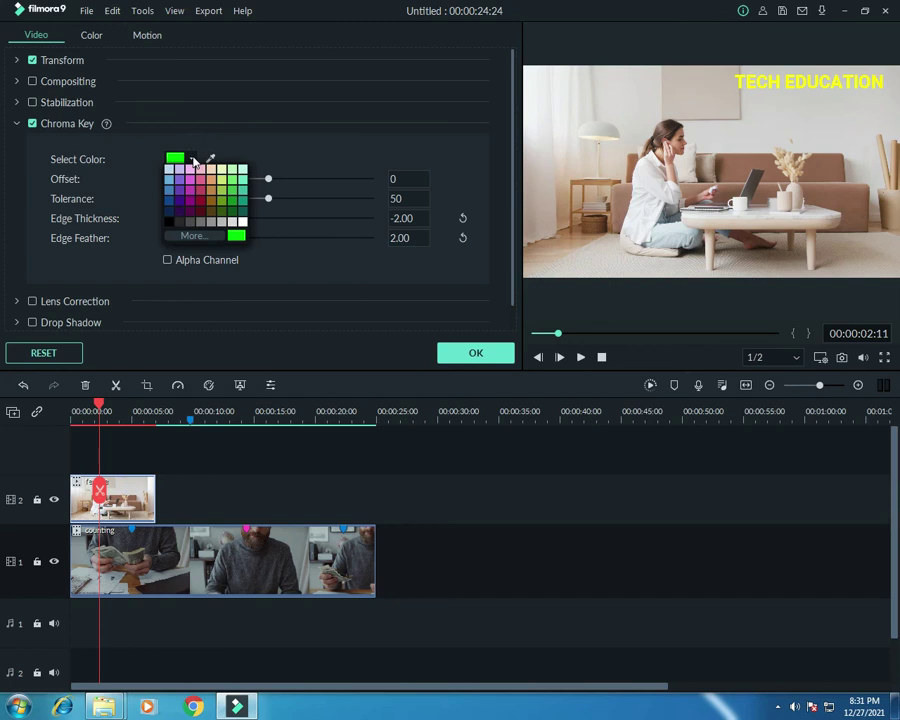
{"action": "left_click", "coordinate": [194, 160]}
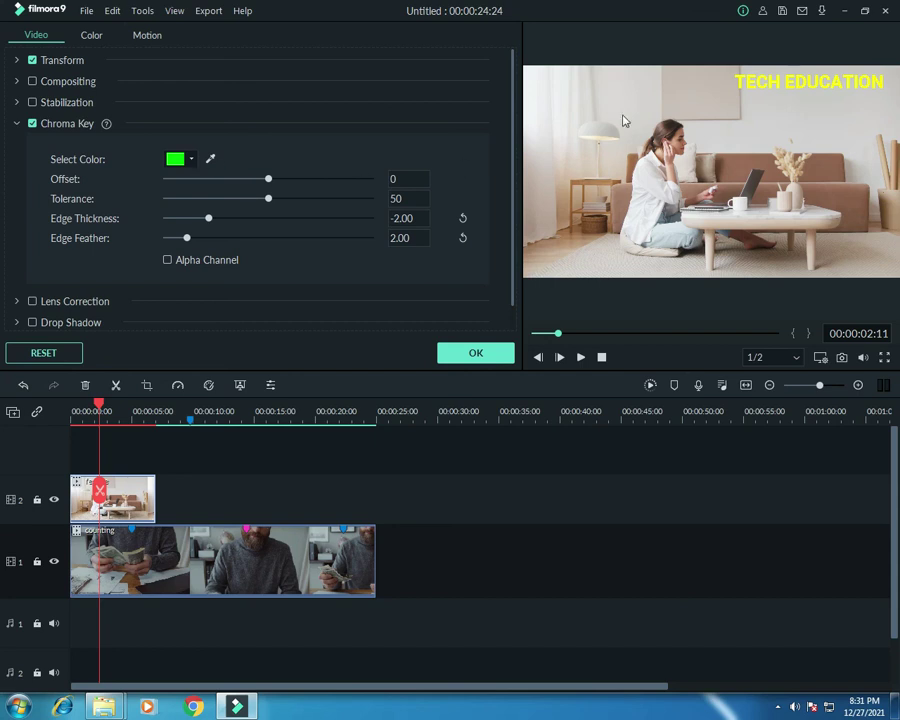
{"action": "left_click", "coordinate": [211, 159]}
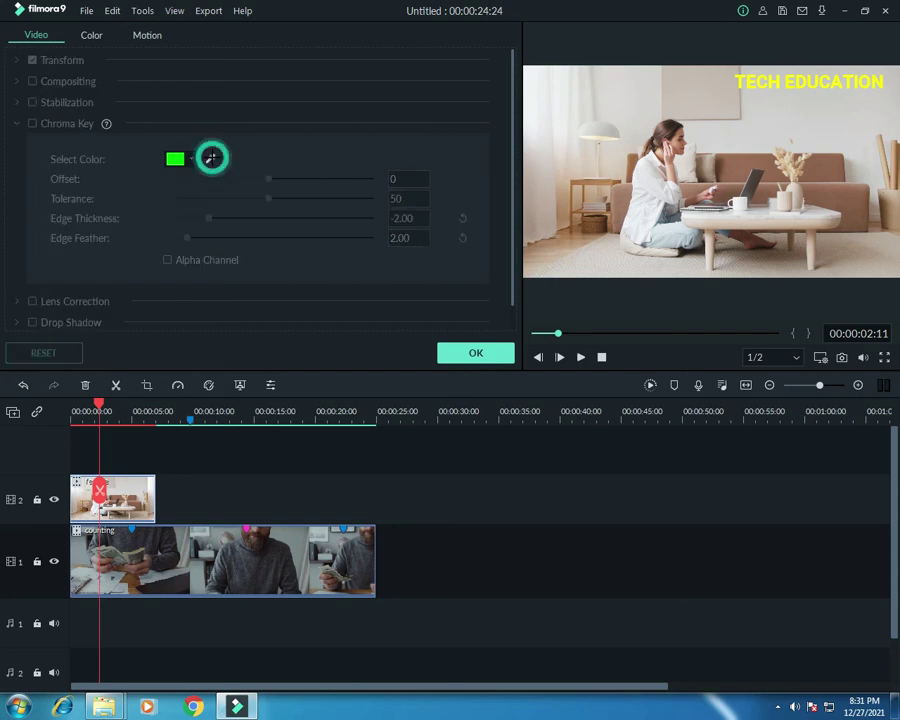
{"action": "left_click", "coordinate": [834, 169]}
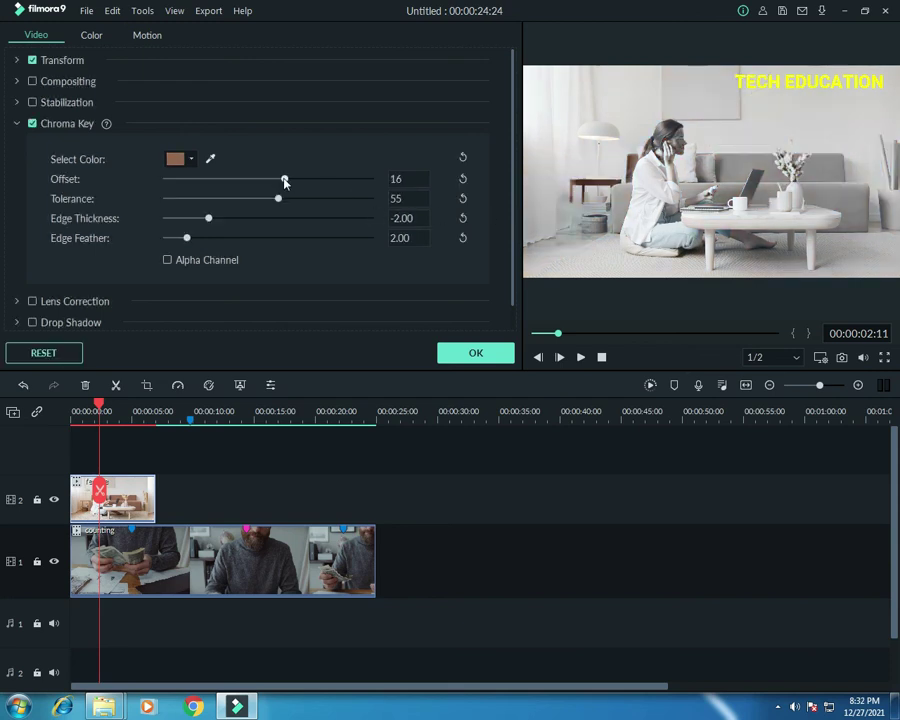
{"action": "left_click_drag", "start_coordinate": [283, 179], "coordinate": [233, 198]}
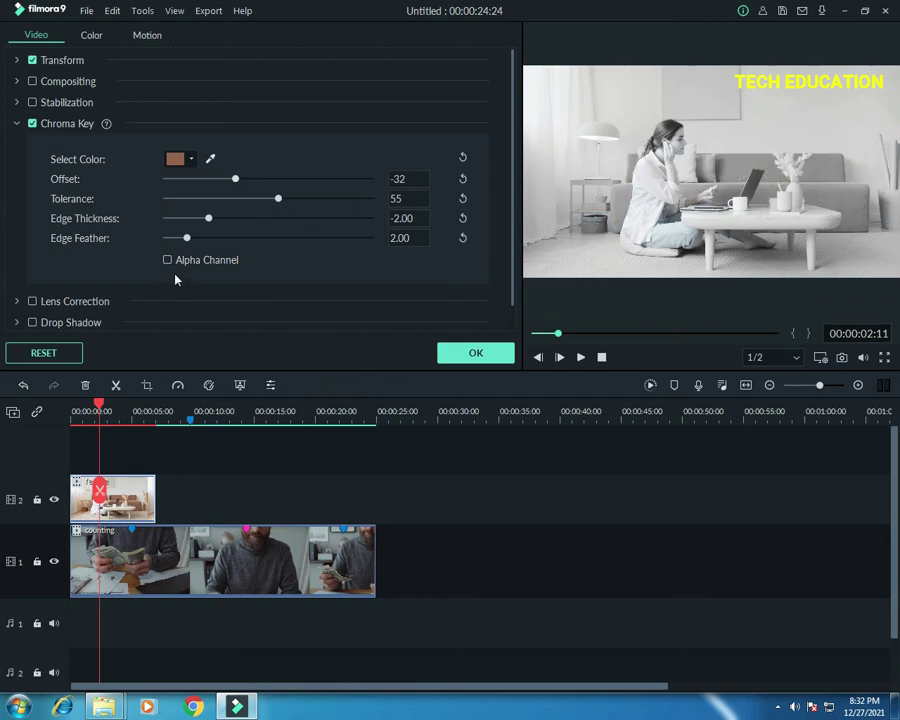
{"action": "left_click", "coordinate": [32, 124]}
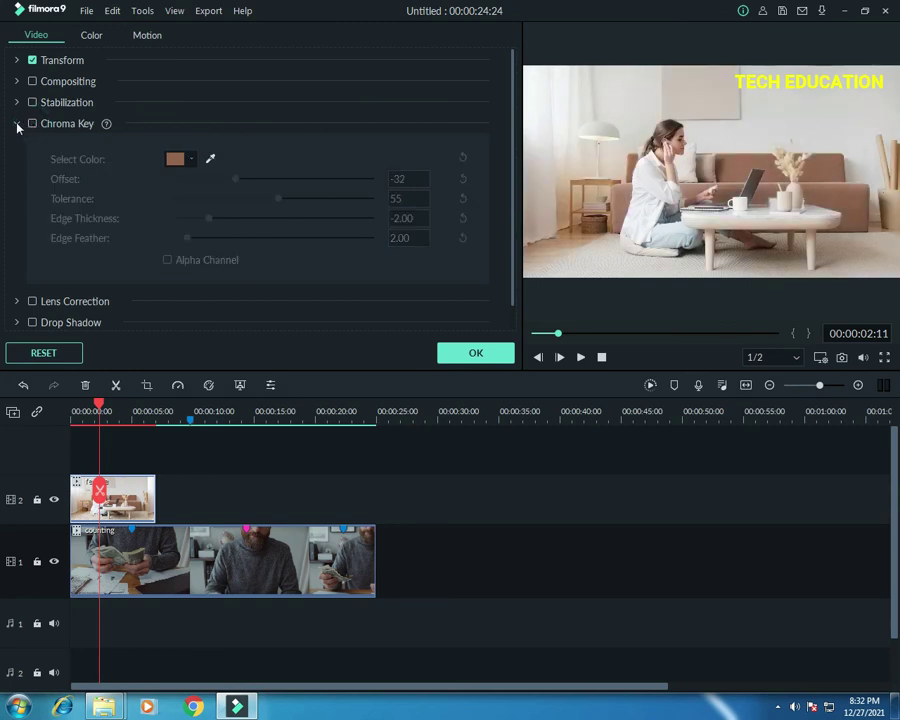
{"action": "left_click", "coordinate": [17, 125]}
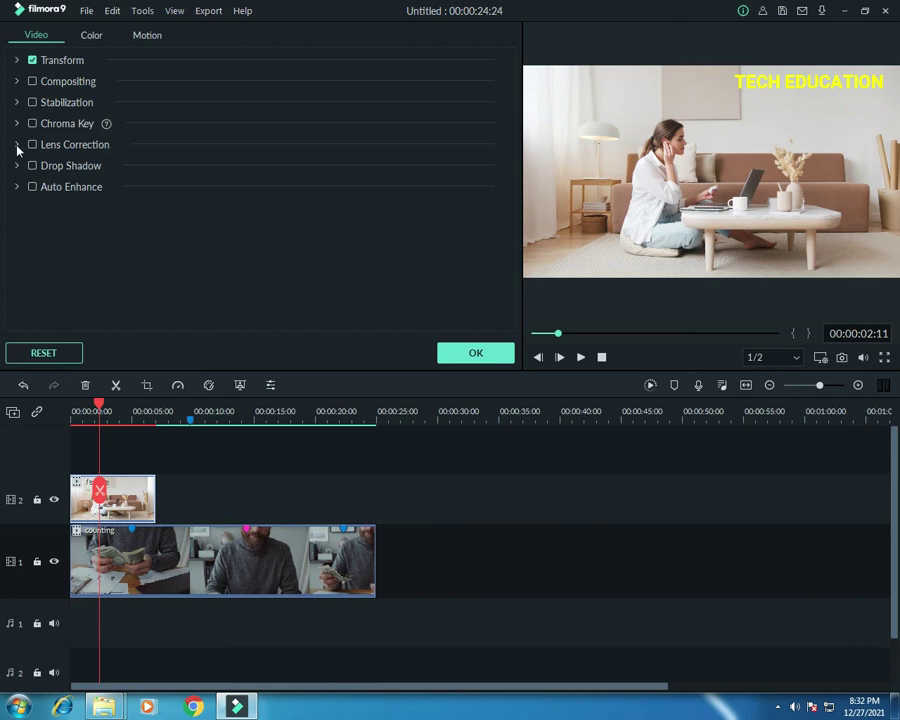
Try out Lens Correction on the female clip, look through its camera model profiles and switch the correction off
{"action": "left_click", "coordinate": [31, 145]}
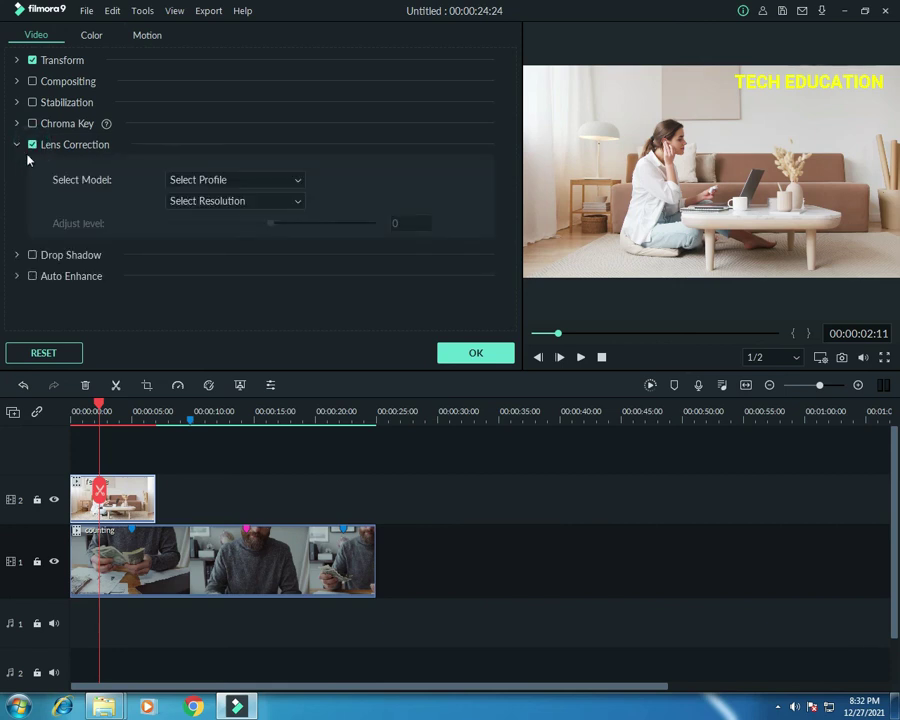
{"action": "left_click", "coordinate": [296, 181]}
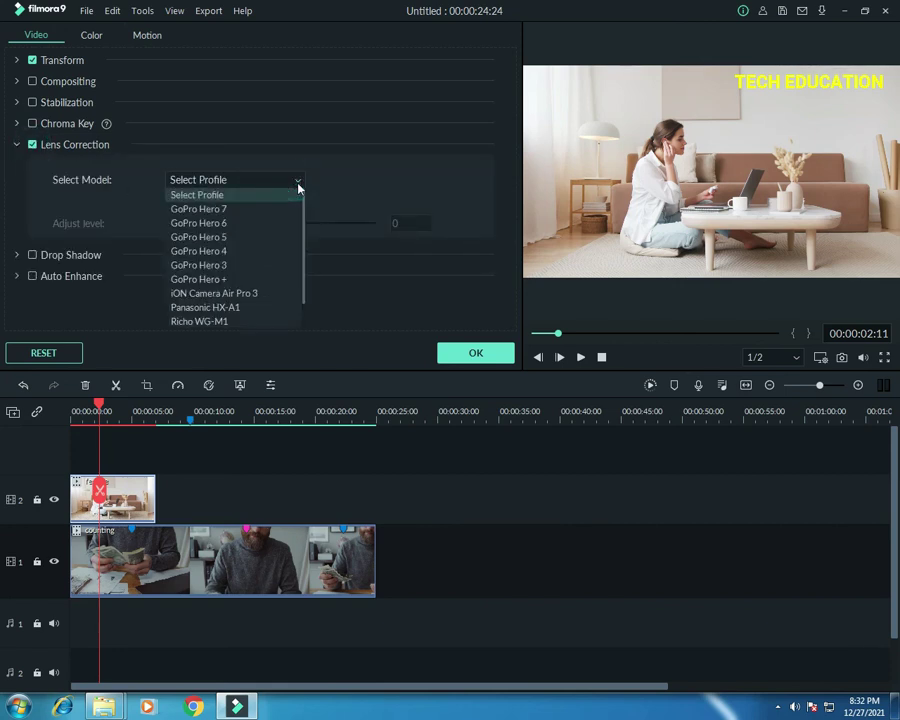
{"action": "left_click", "coordinate": [297, 183]}
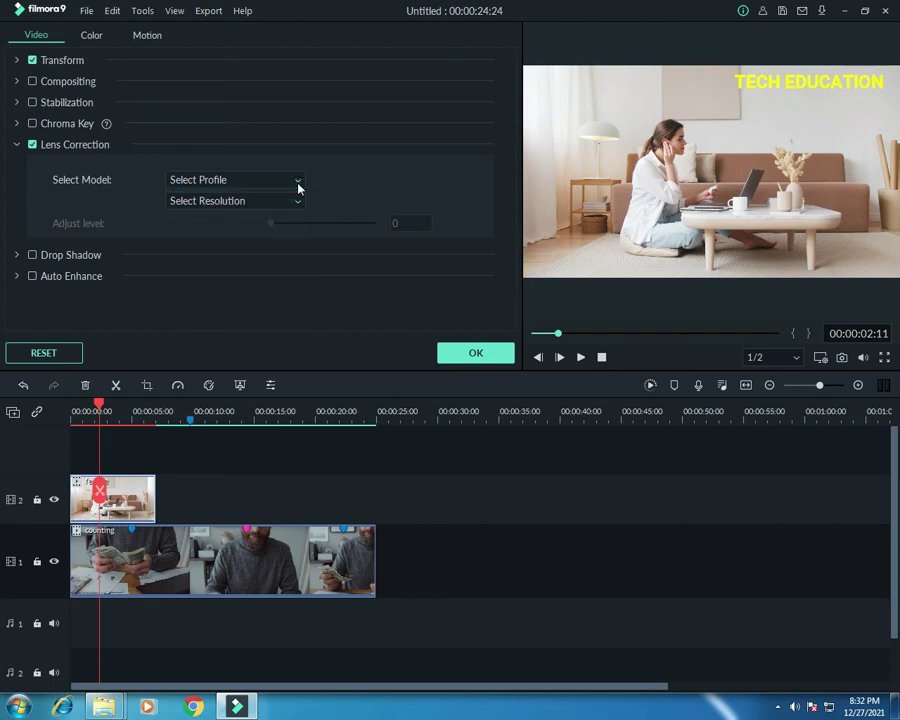
{"action": "left_click", "coordinate": [17, 145]}
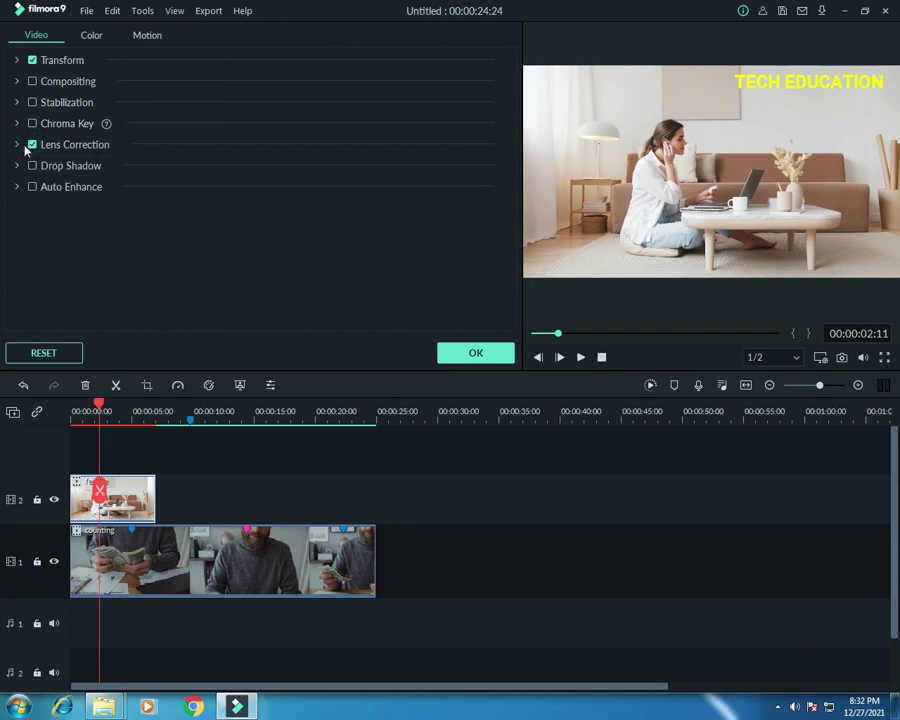
{"action": "left_click", "coordinate": [31, 145]}
Enable Drop Shadow on the female clip with an increased shadow distance and apply the clip's video settings
{"action": "left_click", "coordinate": [32, 166]}
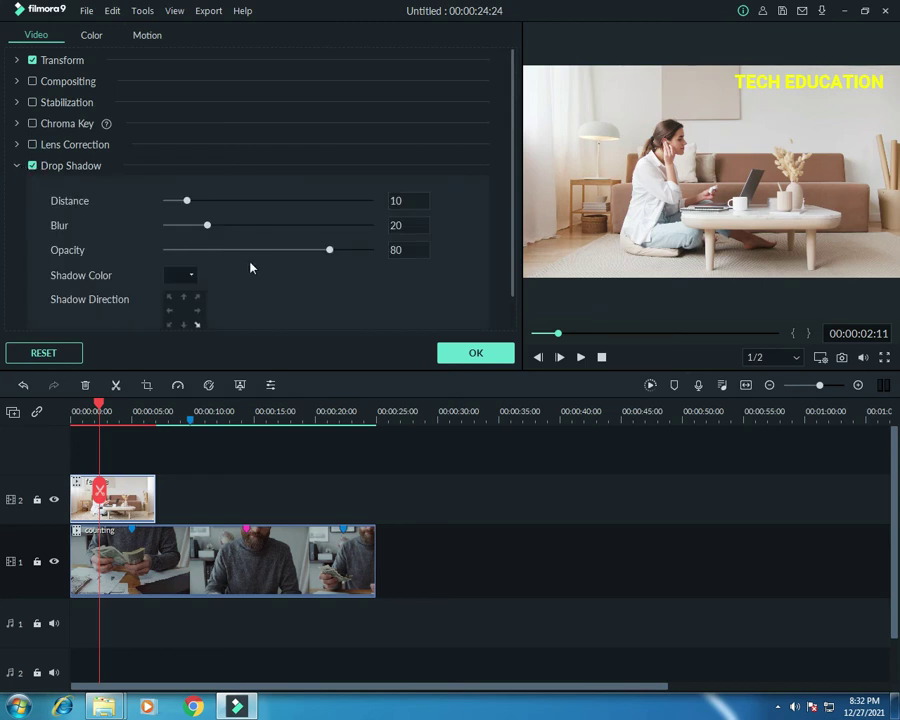
{"action": "left_click_drag", "start_coordinate": [187, 202], "coordinate": [224, 208]}
{"action": "left_click", "coordinate": [17, 167]}
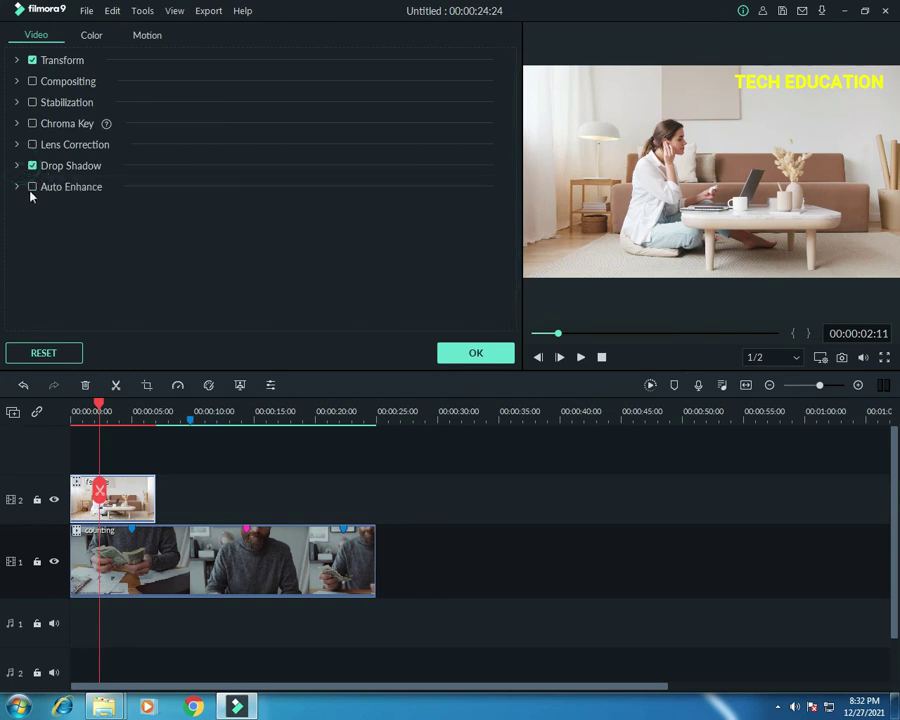
{"action": "left_click", "coordinate": [491, 356]}
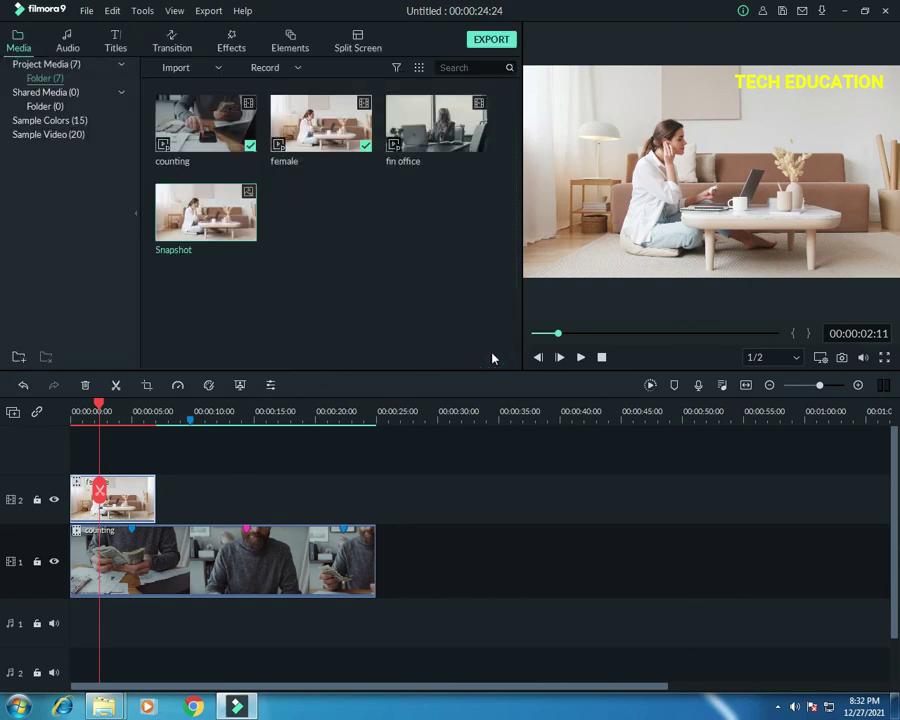